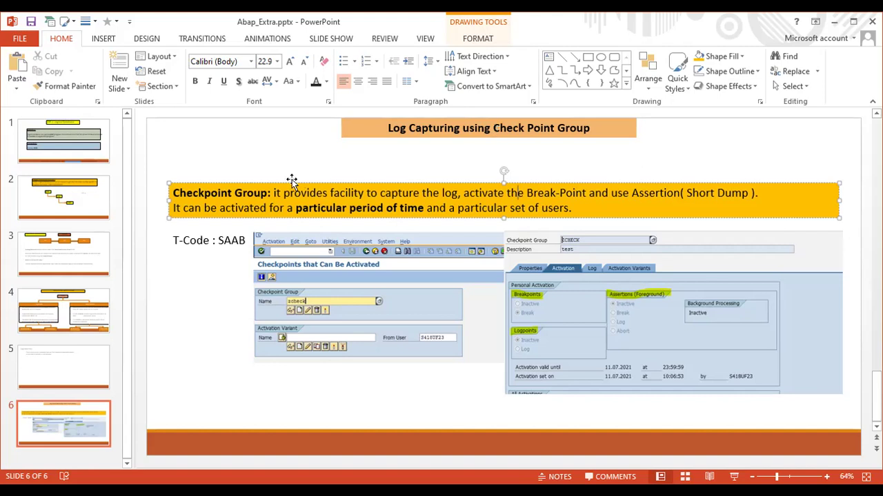
Read the slide's checkpoint group definition, covering log capture, break-points, assertions, time period and set of users.
drag(266, 193, 176, 193)
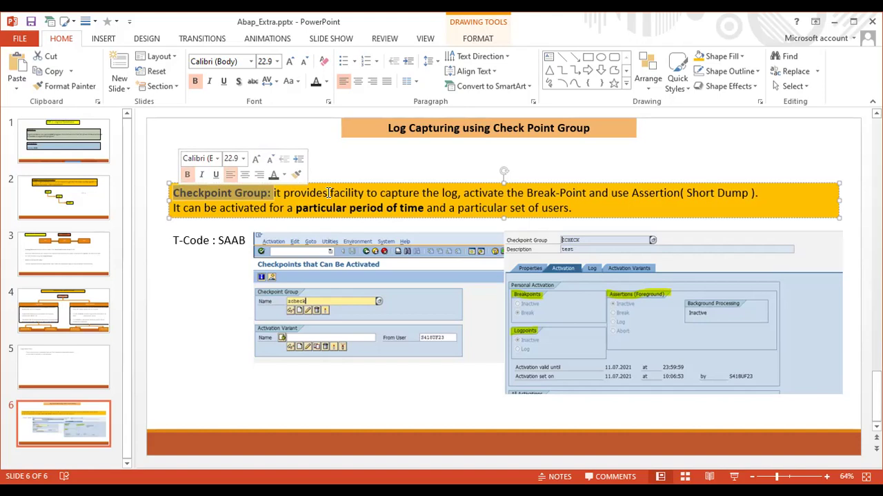
click(402, 193)
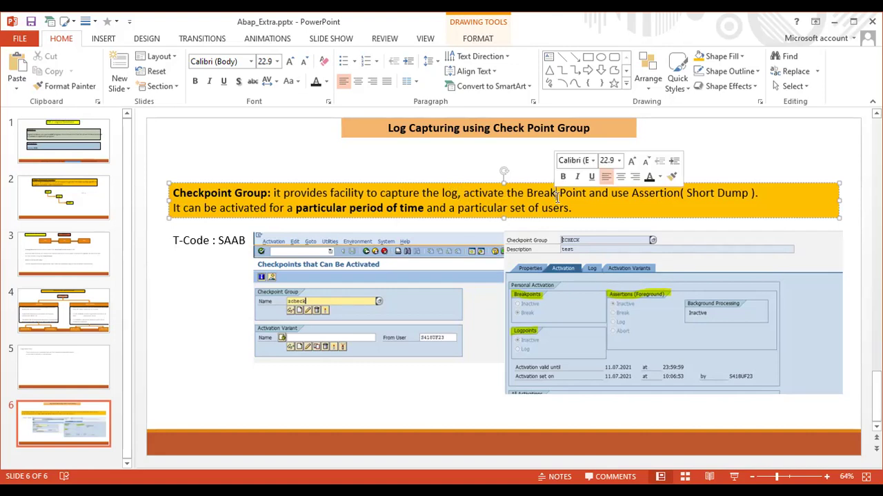
click(679, 194)
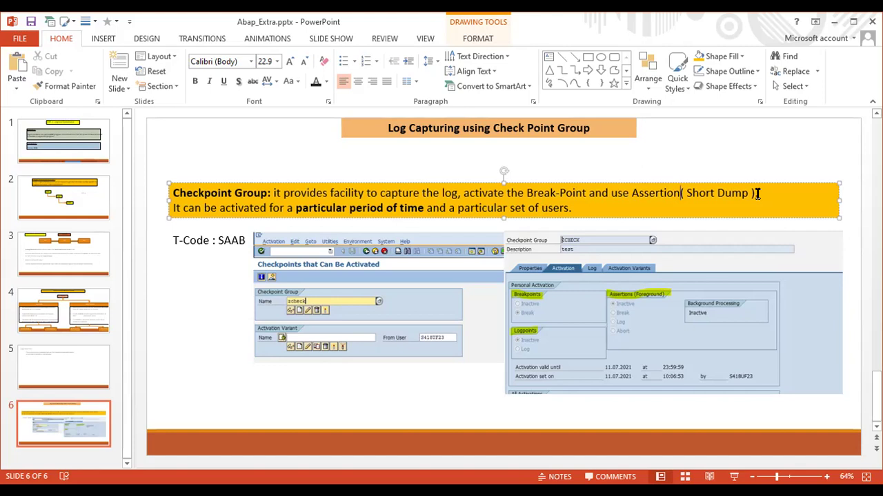
click(272, 195)
drag(289, 210, 574, 206)
key(ctrl+b)
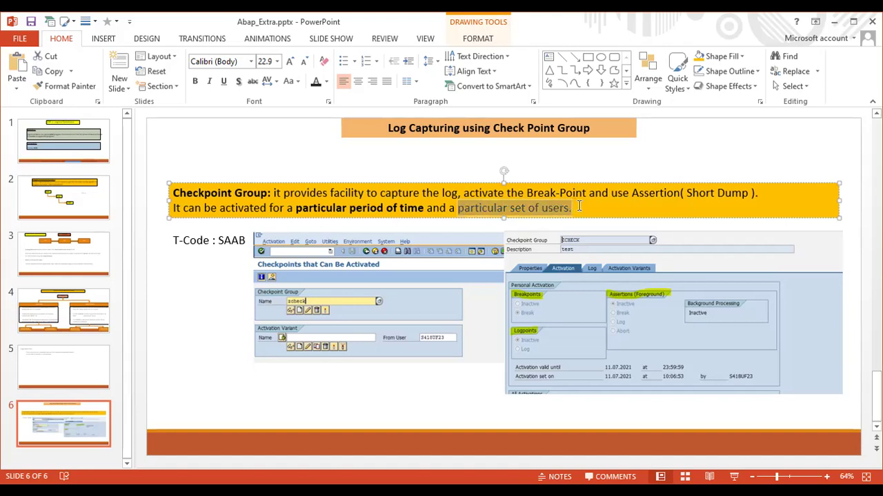
click(582, 206)
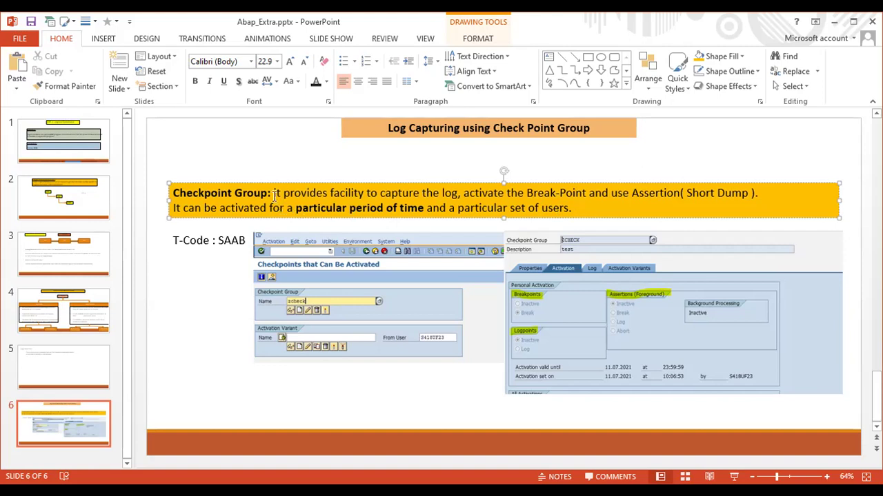
drag(274, 194, 168, 188)
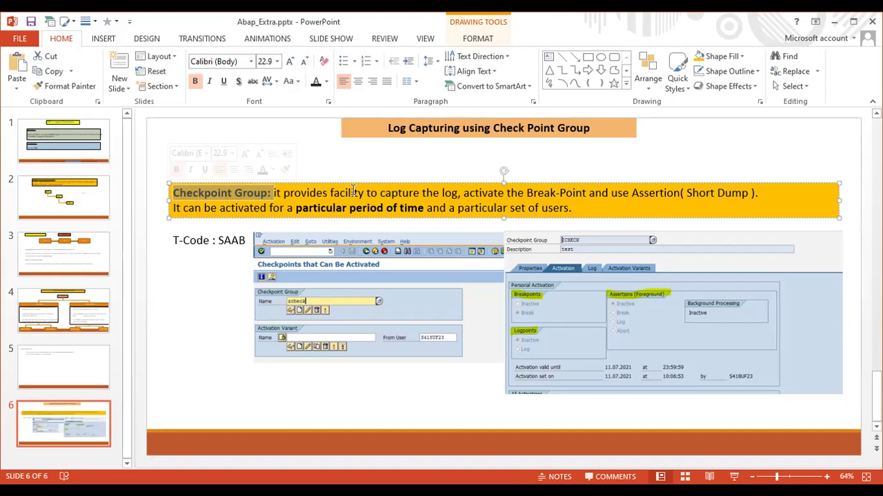
click(377, 193)
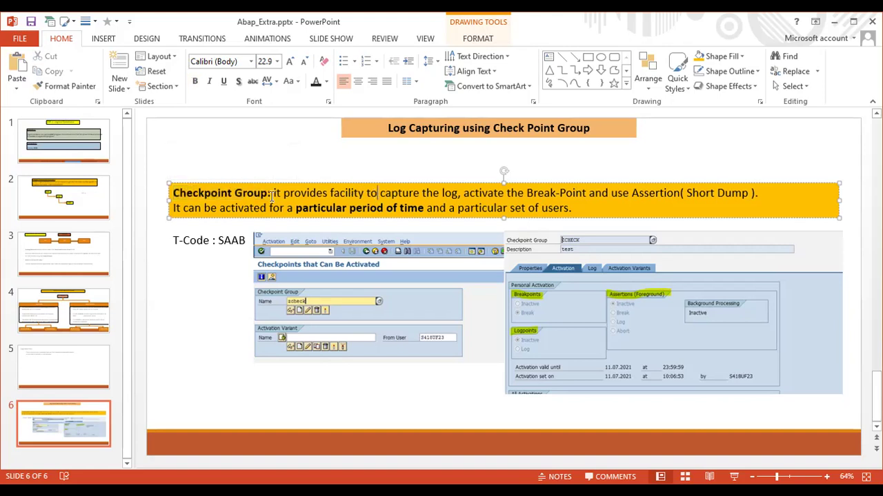
drag(271, 196, 176, 193)
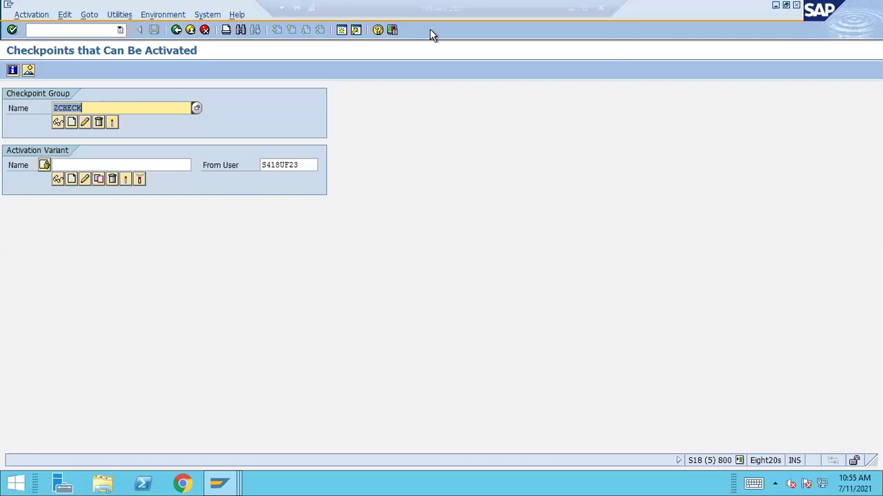
Switch to SAP, return to the Easy Access screen and run transaction /nSAAB.
click(176, 30)
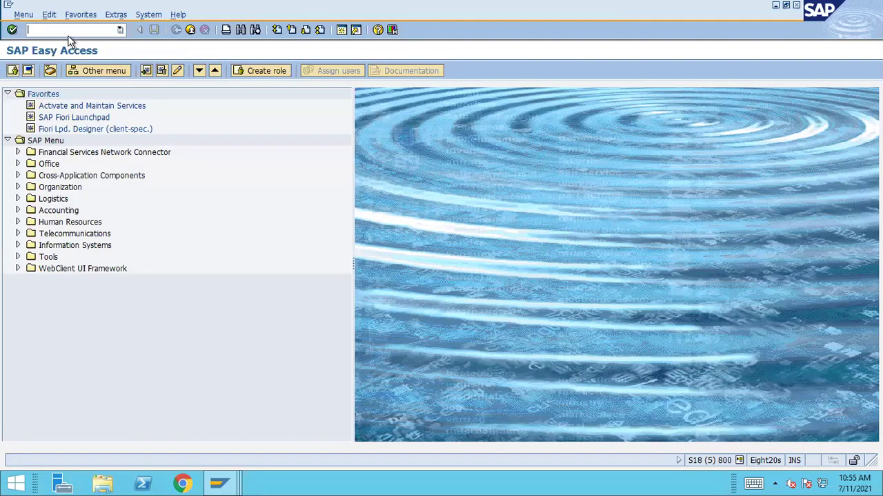
text(/nse)
key(BackSpace)
key(BackSpace)
text(SAAB)
drag(54, 29, 37, 29)
key(Return)
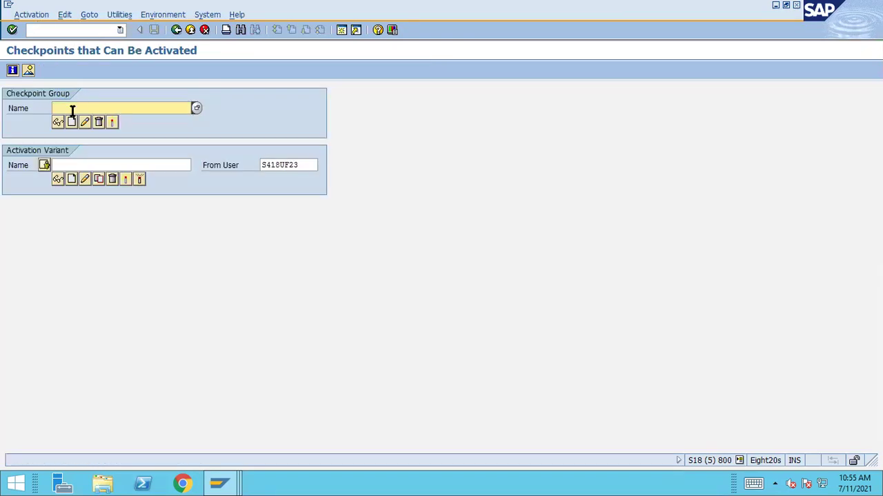
Name the checkpoint group ZABAPEXTRACHECK and start creating it.
key(Caps_Lock)
text(z)
key(BackSpace)
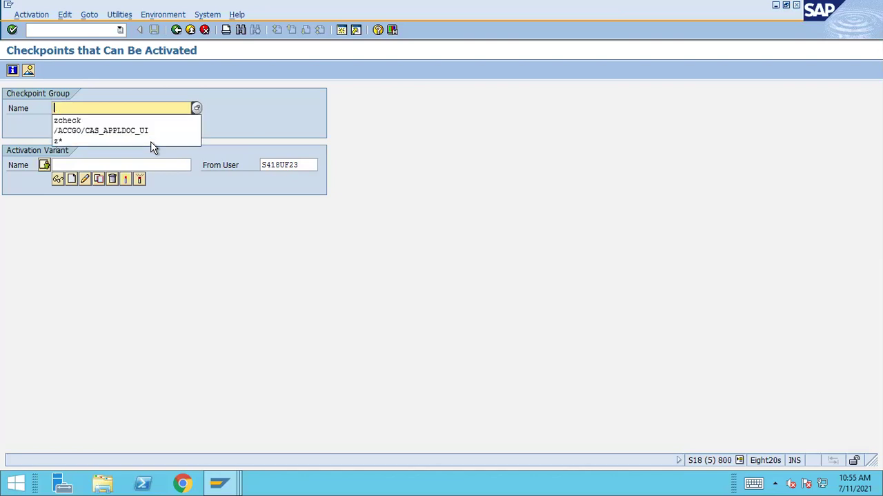
text(z)
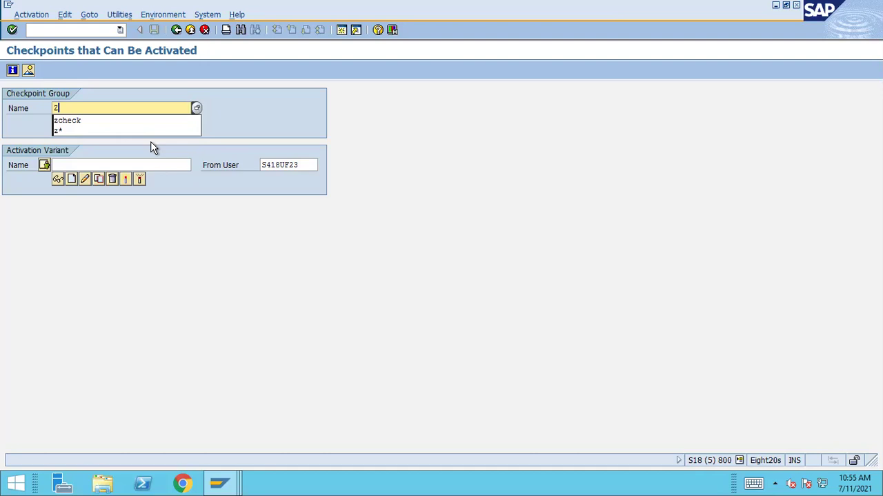
text(ABAP)
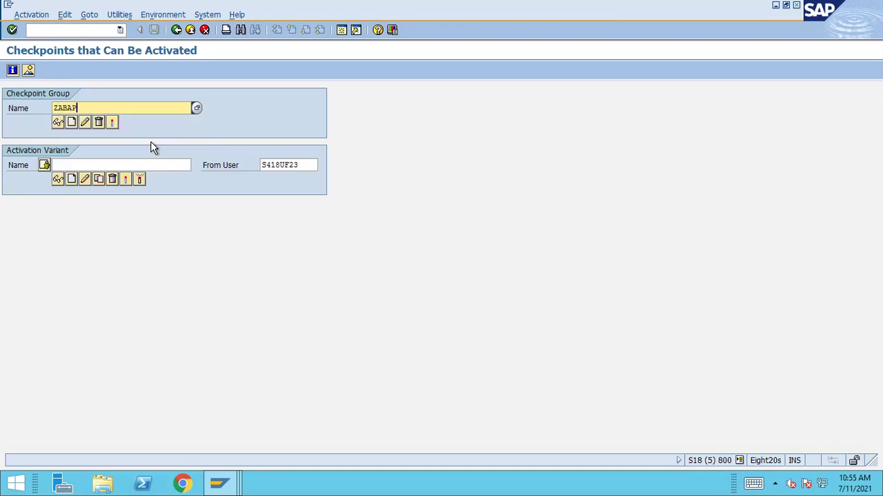
text(EXTRACHECK)
drag(125, 109, 41, 111)
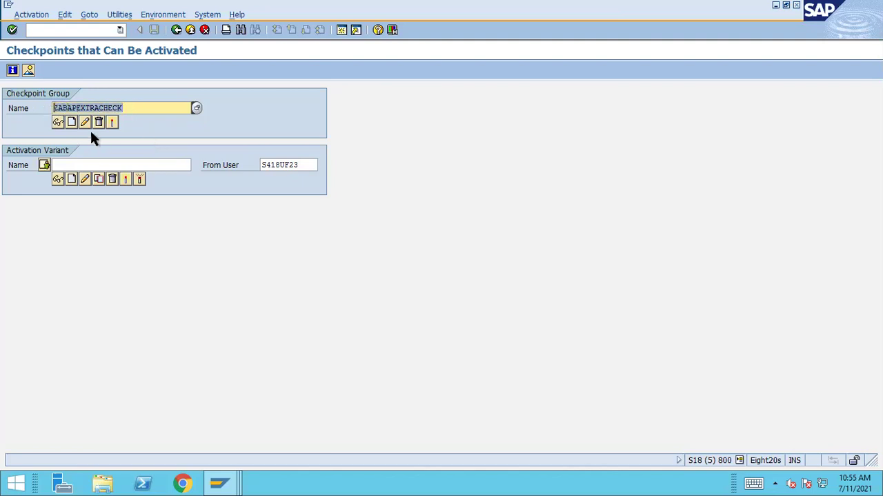
click(71, 122)
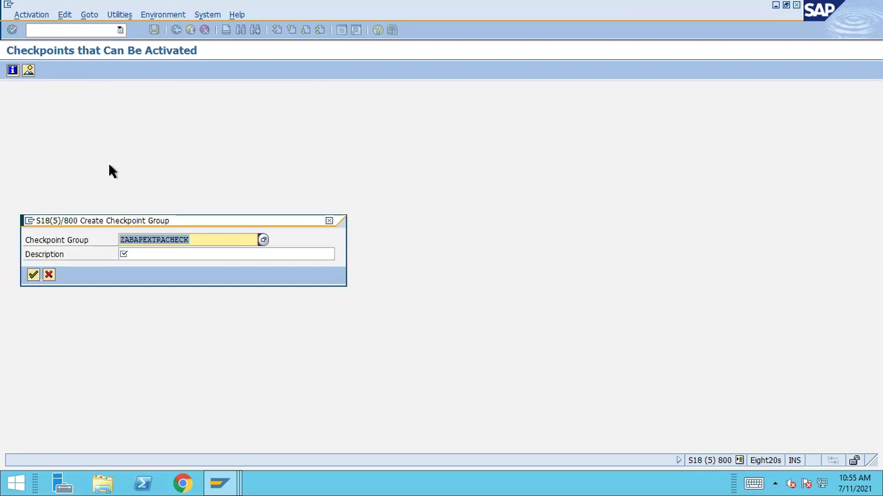
Describe the new checkpoint group as "Checkpoint group Demo" and confirm its creation.
click(132, 255)
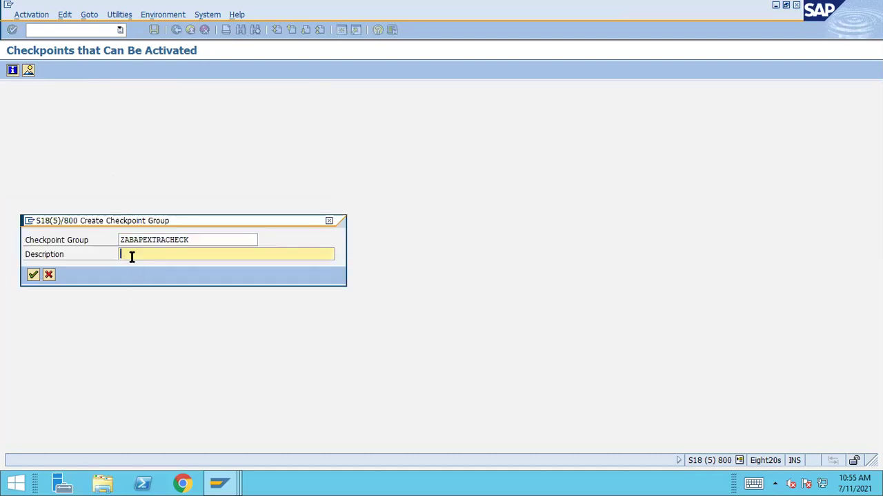
text(Checkpoint group)
key(BackSpace)
key(BackSpace)
text(up Demo)
click(32, 274)
click(97, 290)
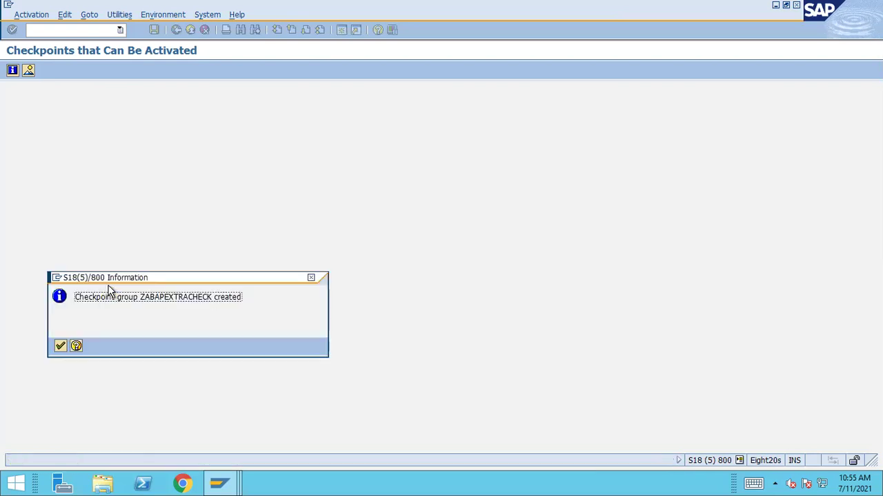
click(60, 347)
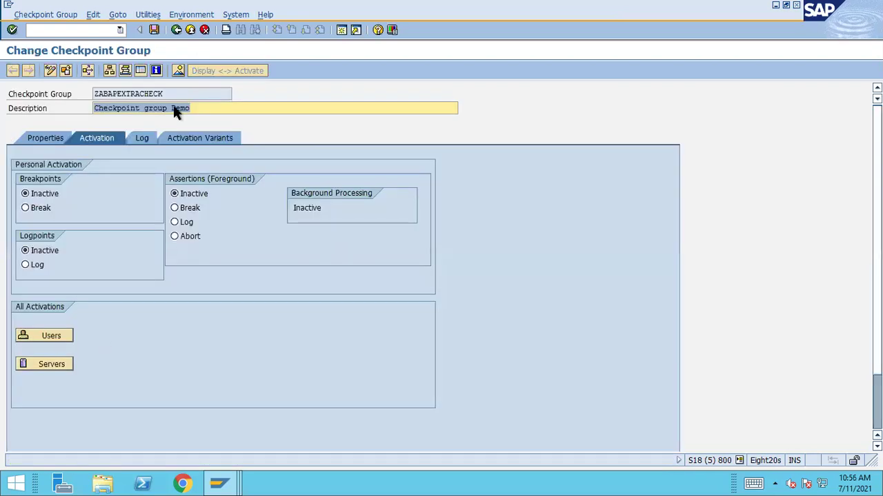
Examine the Logpoints, Breakpoints and Assertions activation options of the new checkpoint group.
drag(173, 91, 88, 94)
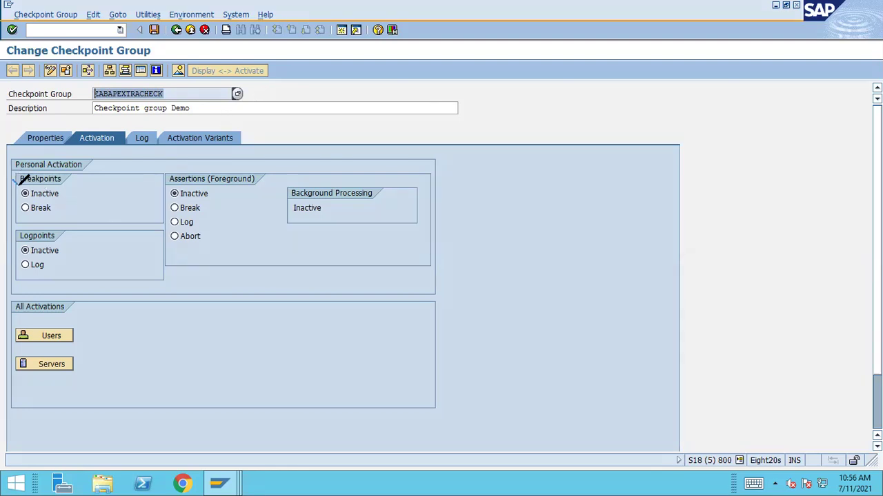
mouse_move(170, 181)
mouse_down()
mouse_move(177, 187)
mouse_move(205, 168)
mouse_up()
drag(11, 238, 50, 228)
mouse_move(73, 240)
mouse_down()
mouse_move(71, 252)
mouse_move(88, 257)
mouse_up()
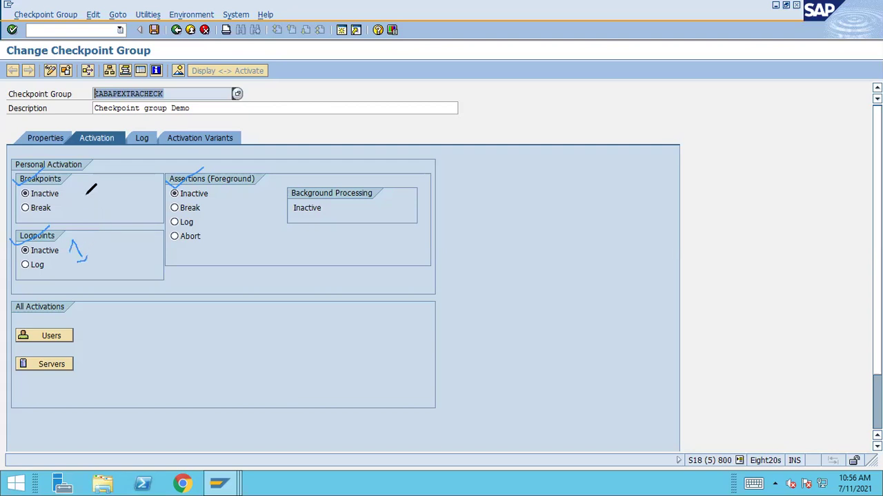
drag(82, 186, 100, 194)
mouse_move(214, 198)
mouse_down()
mouse_move(234, 195)
mouse_move(243, 211)
mouse_move(221, 222)
mouse_up()
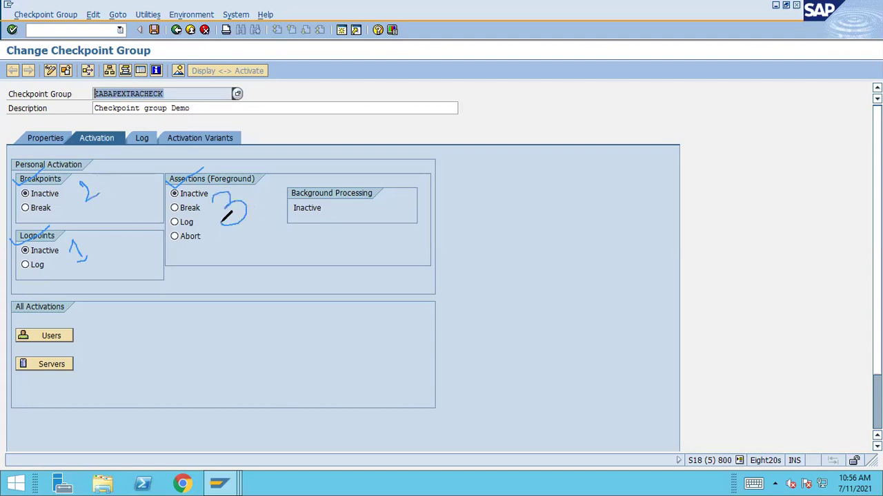
drag(73, 270, 109, 240)
Set Logpoints to Log and save the personal activation with the validity time period Today.
click(25, 265)
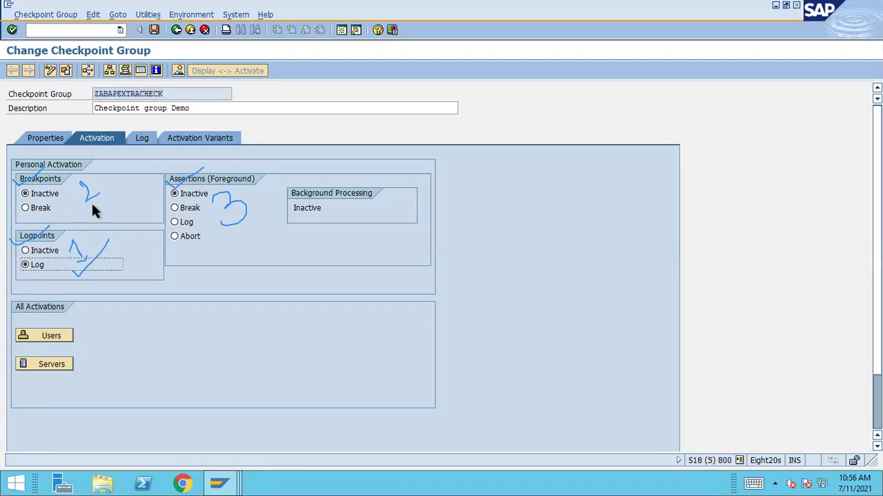
click(155, 31)
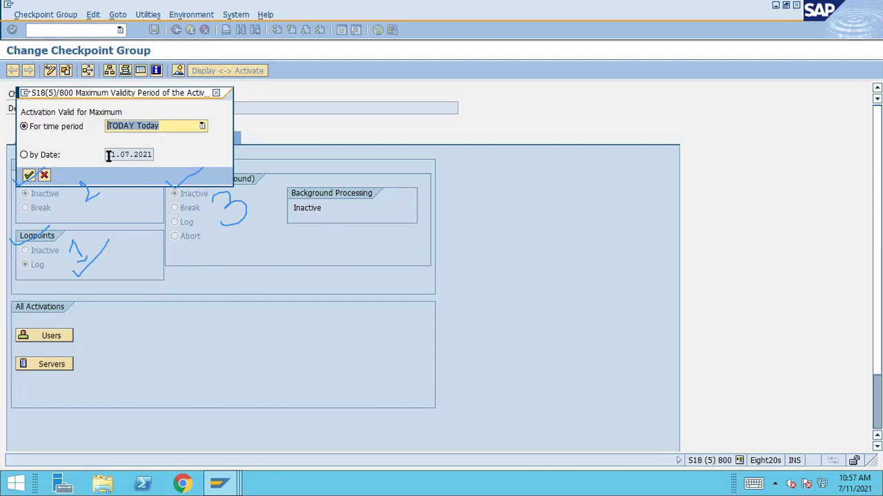
click(25, 154)
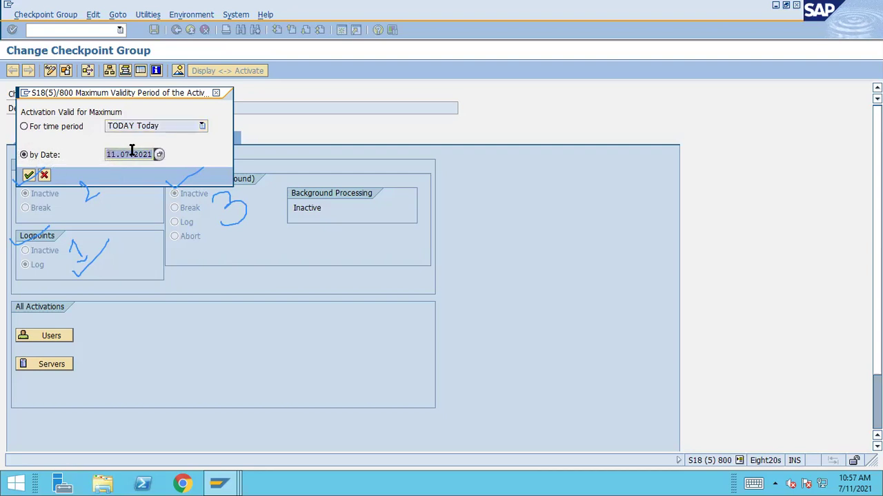
click(24, 127)
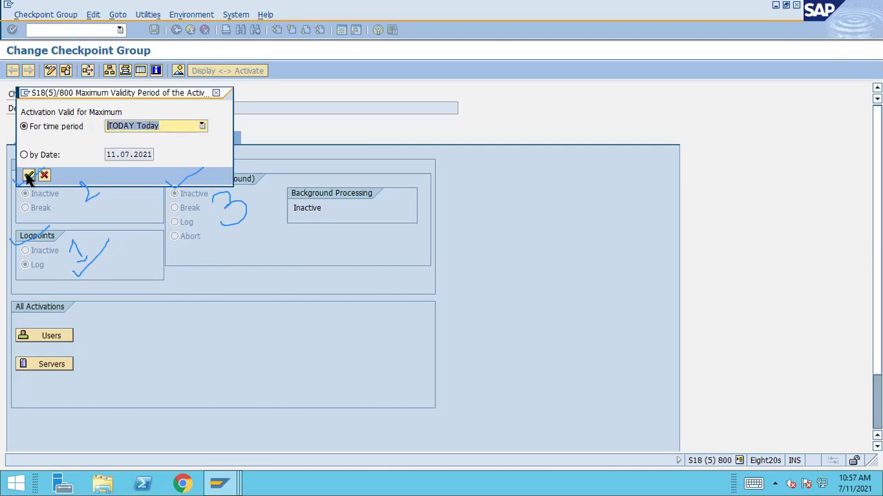
click(28, 176)
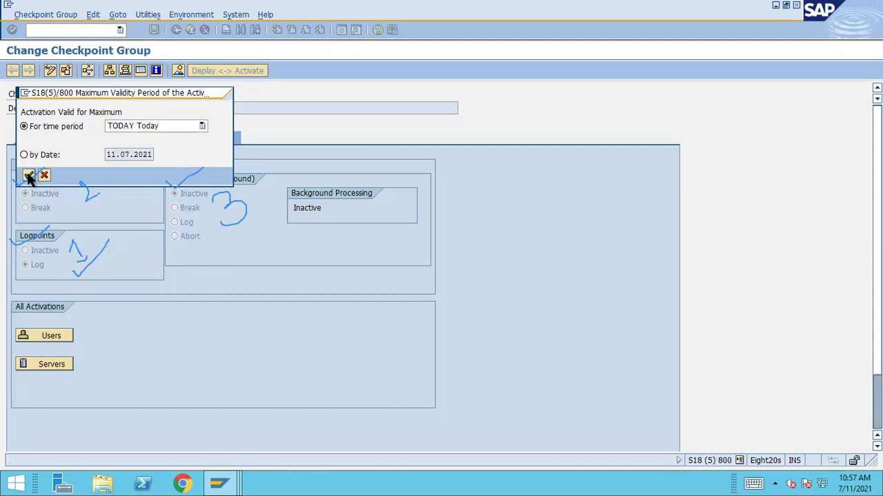
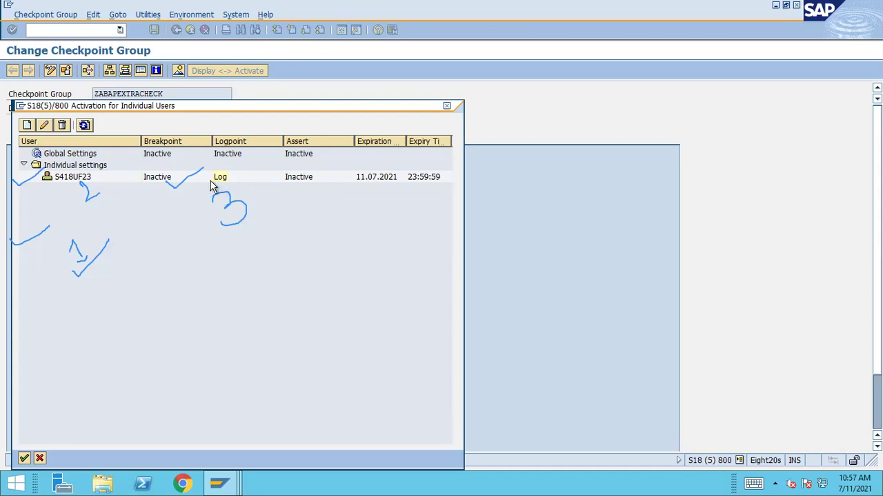
Review the individual users' activations of the checkpoint group and look at the form for adding one.
drag(273, 105, 443, 90)
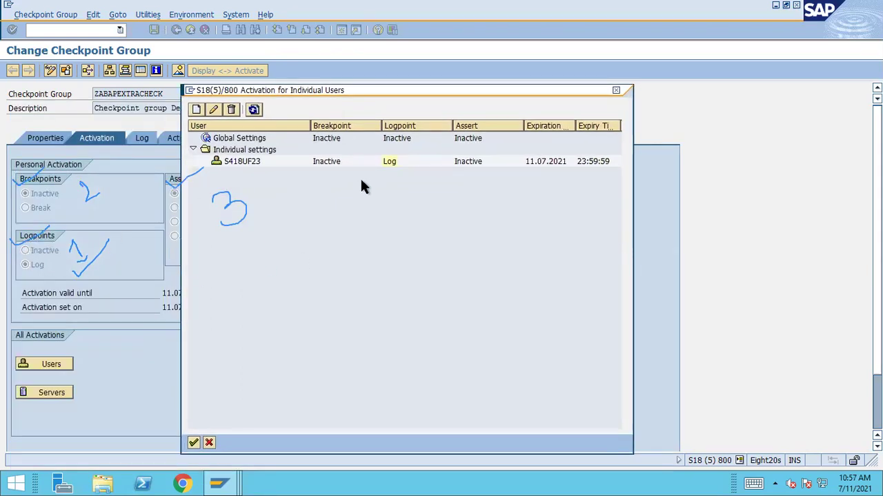
click(245, 162)
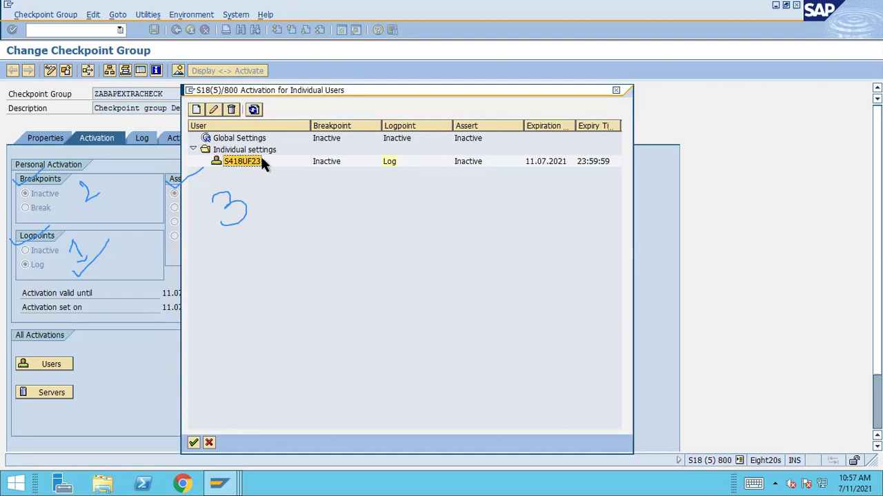
key(Escape)
click(197, 110)
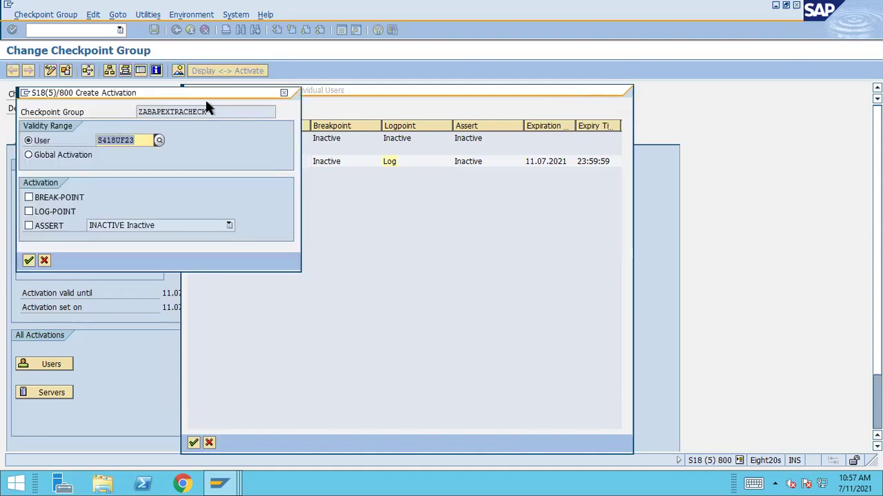
click(283, 93)
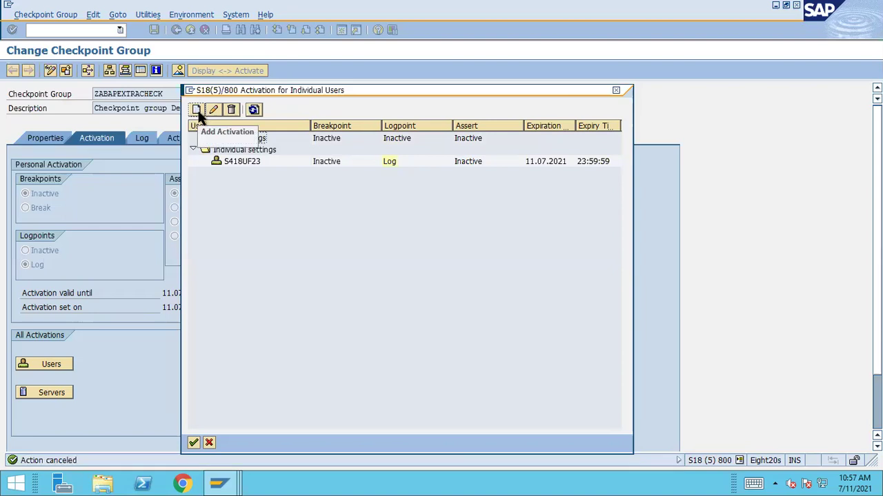
Add a global activation to checkpoint group ZABAPEXTRACHECK with LOG-POINT enabled.
click(197, 111)
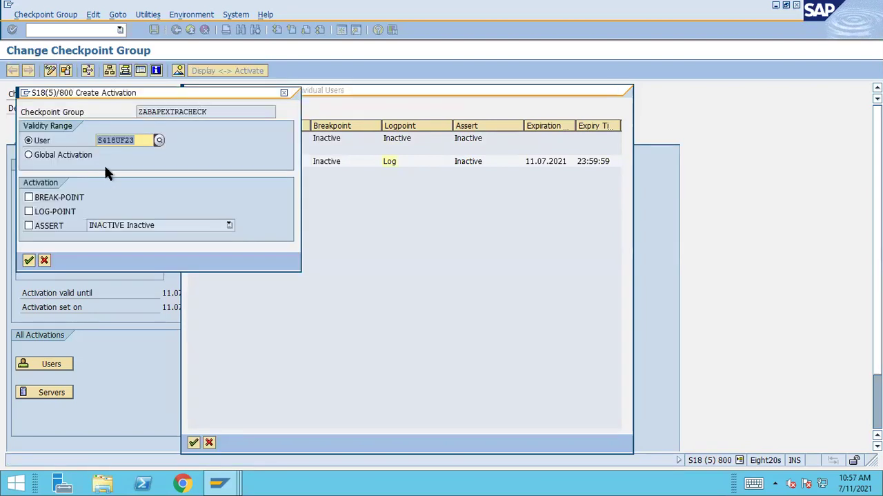
drag(137, 140, 102, 140)
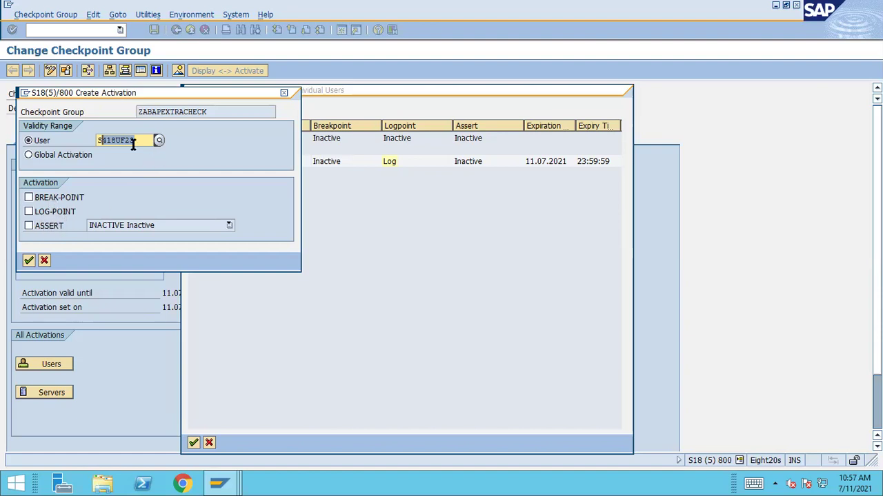
drag(118, 97, 107, 133)
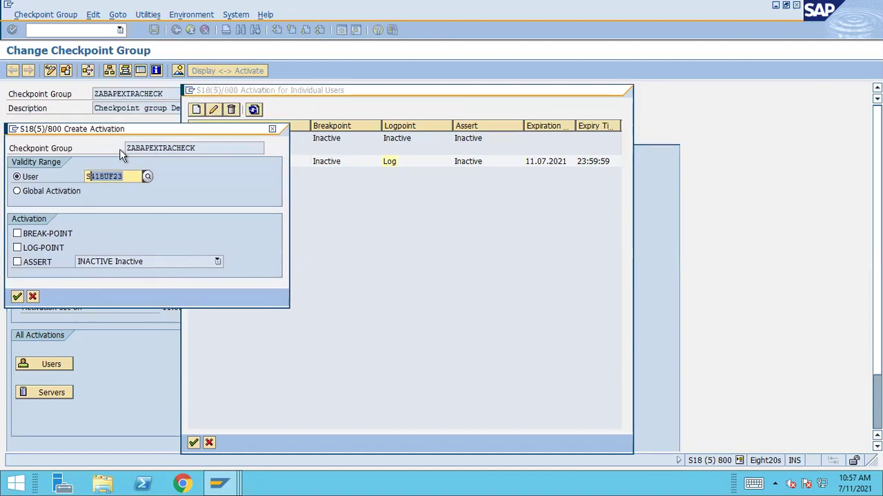
click(17, 192)
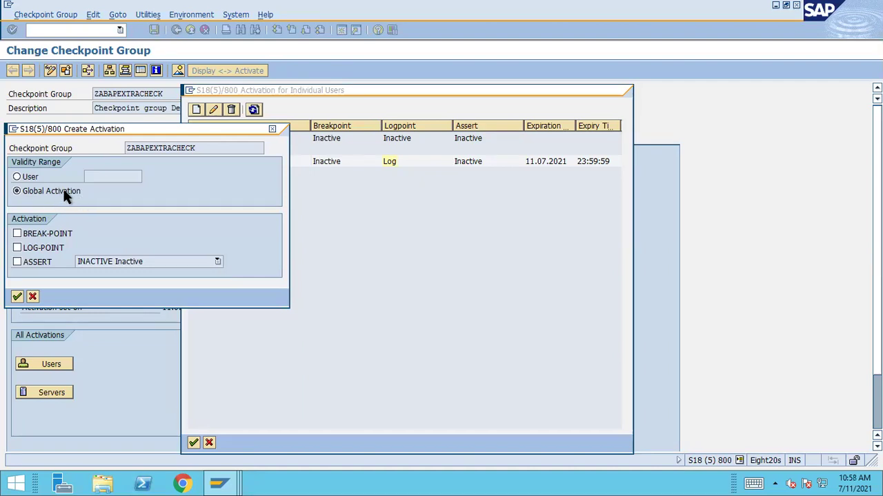
click(17, 300)
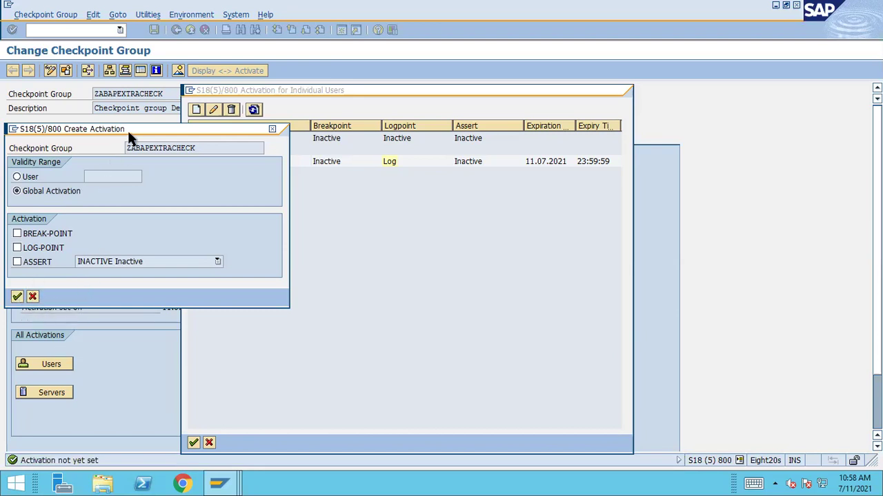
click(17, 248)
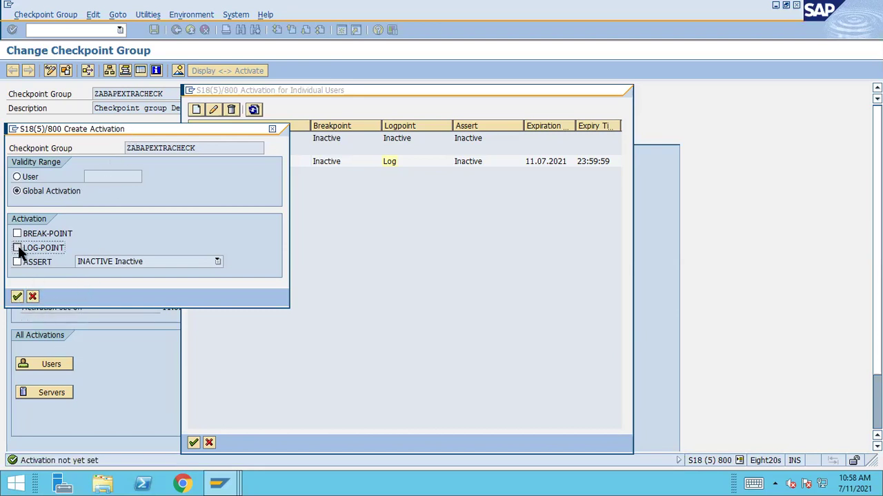
click(17, 297)
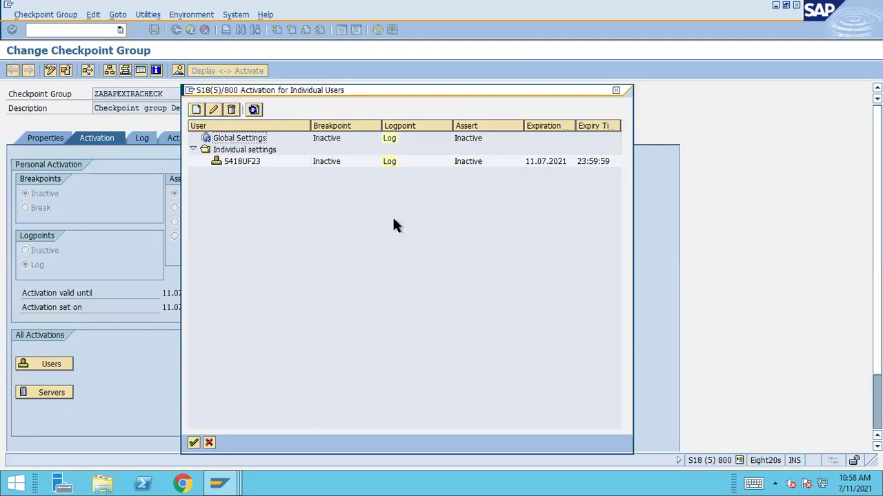
Compare the Logpoint settings of the Global Settings and the individual user in the activation list.
click(254, 140)
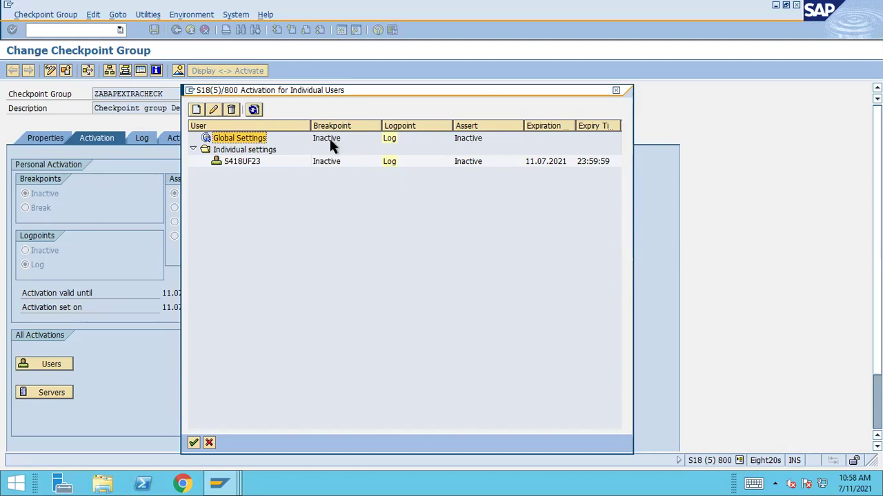
click(391, 137)
click(251, 164)
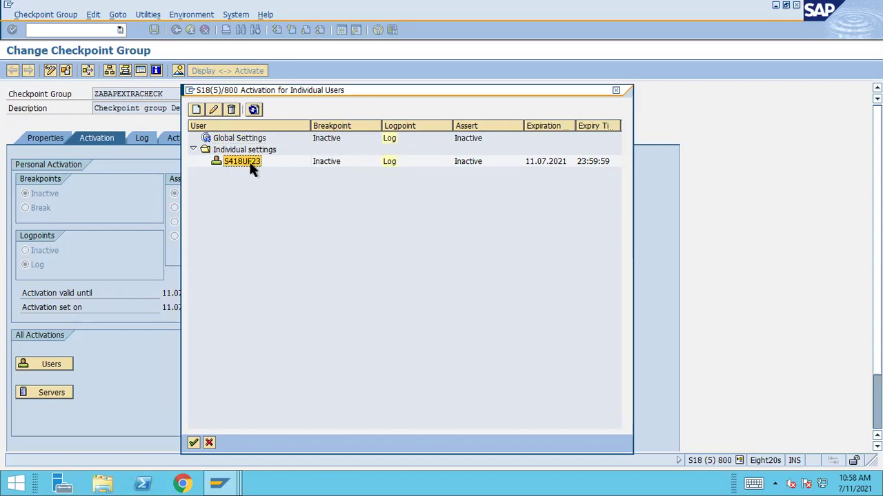
click(389, 162)
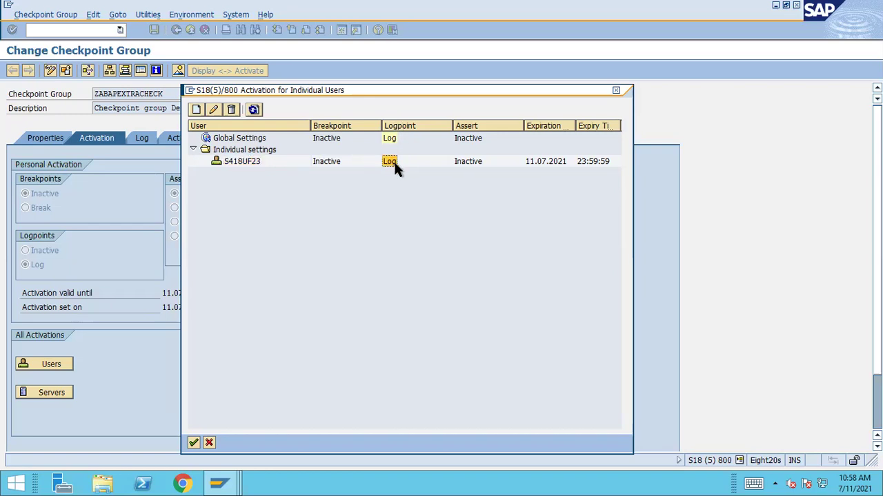
click(241, 140)
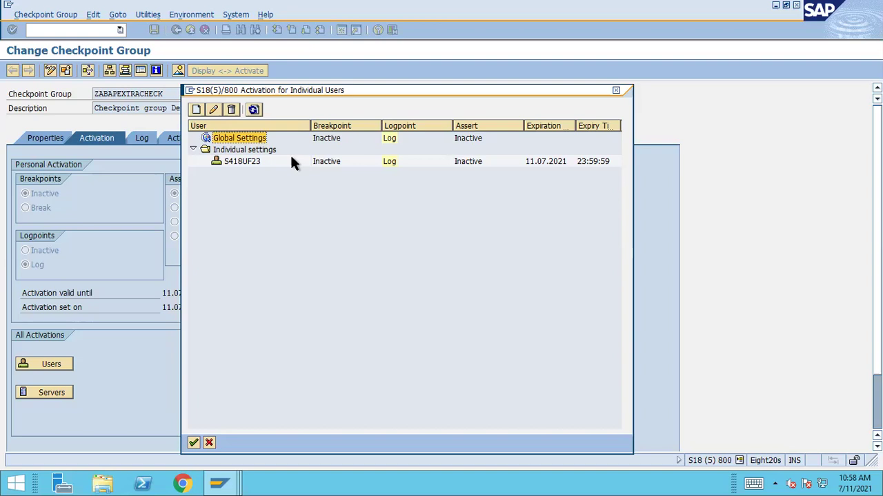
click(389, 140)
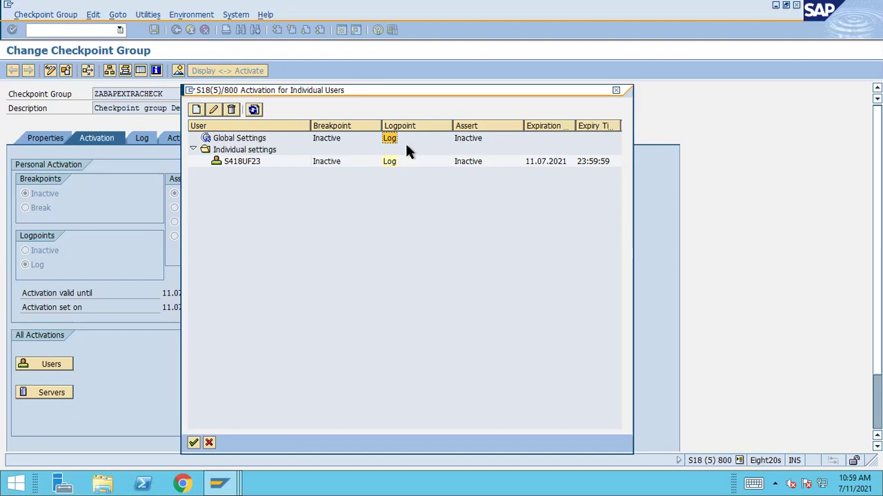
Try to switch off LOG-POINT by changing an existing activation, then cancel the change.
click(234, 140)
click(214, 109)
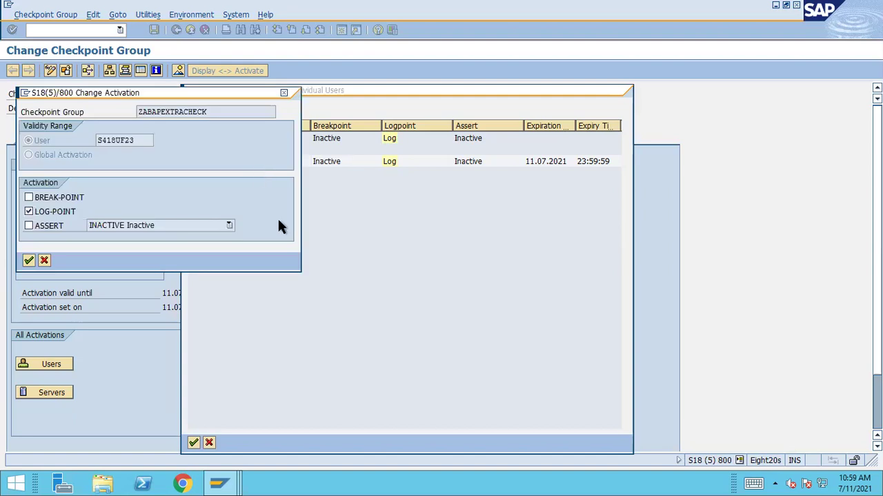
click(29, 212)
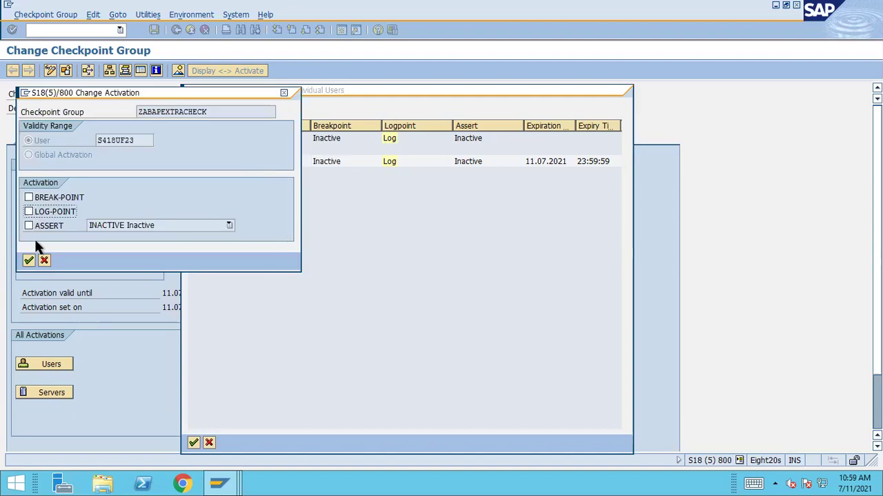
click(30, 262)
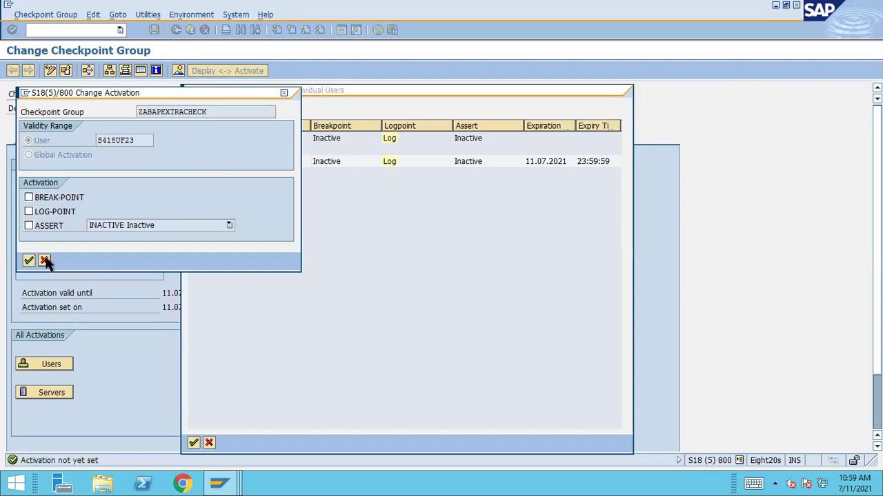
click(44, 261)
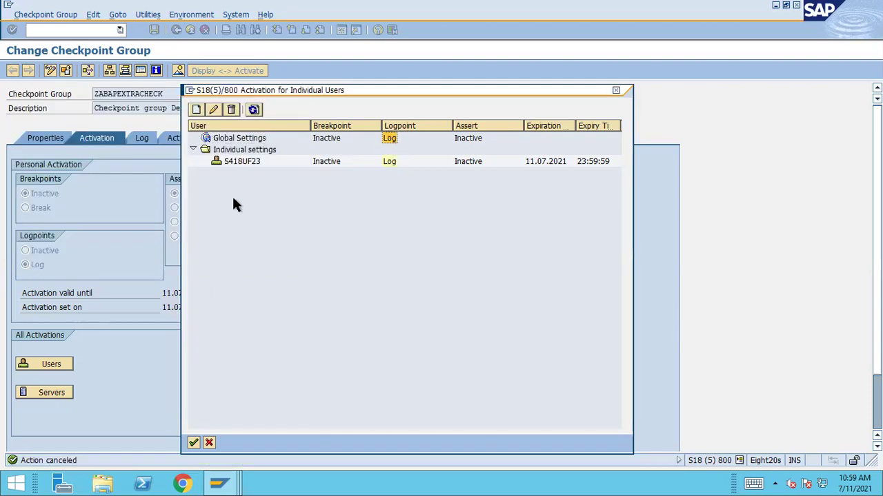
Try to create another activation for the already listed user with LOG-POINT enabled.
click(231, 150)
click(196, 110)
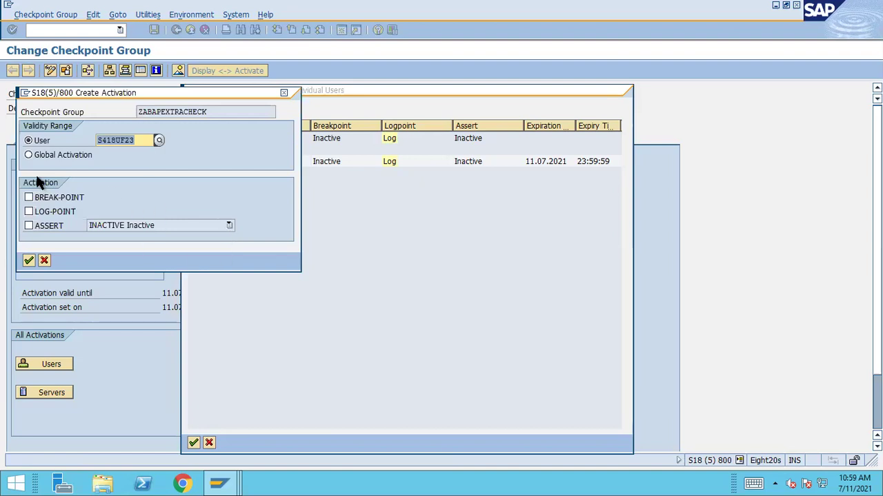
click(28, 261)
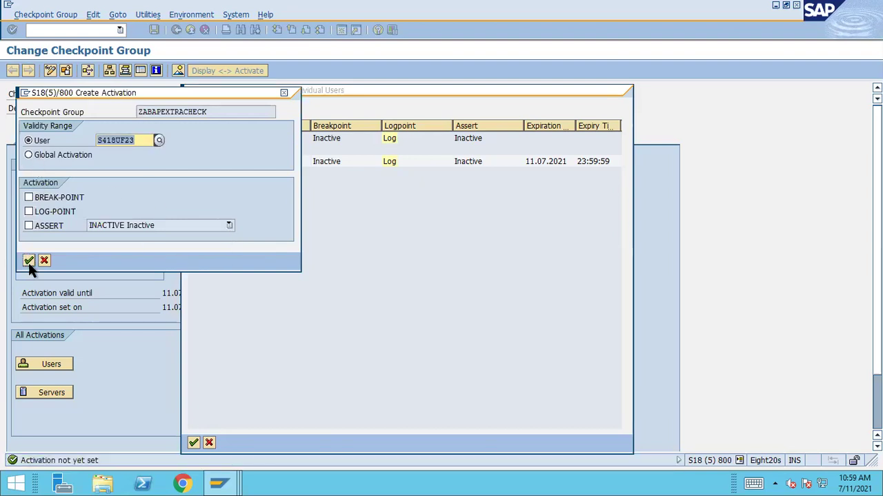
click(29, 212)
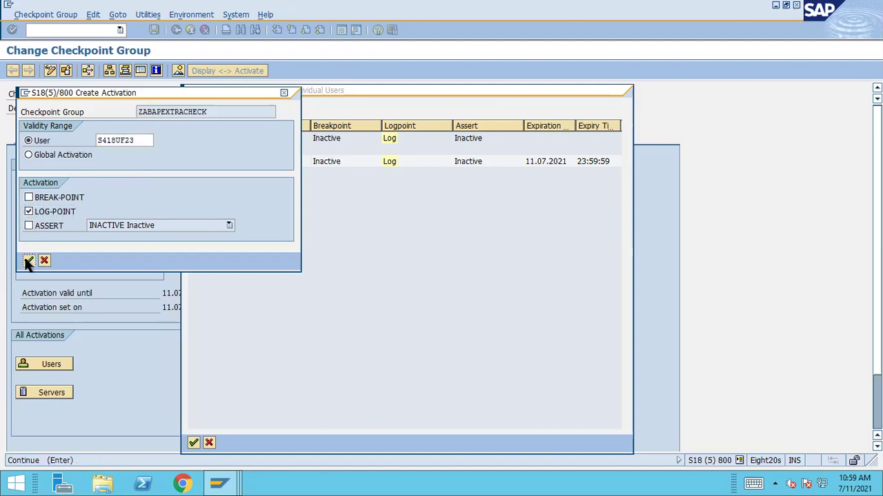
click(28, 260)
Open Global Settings for changing and confirm the form with LOG-POINT left enabled.
click(388, 139)
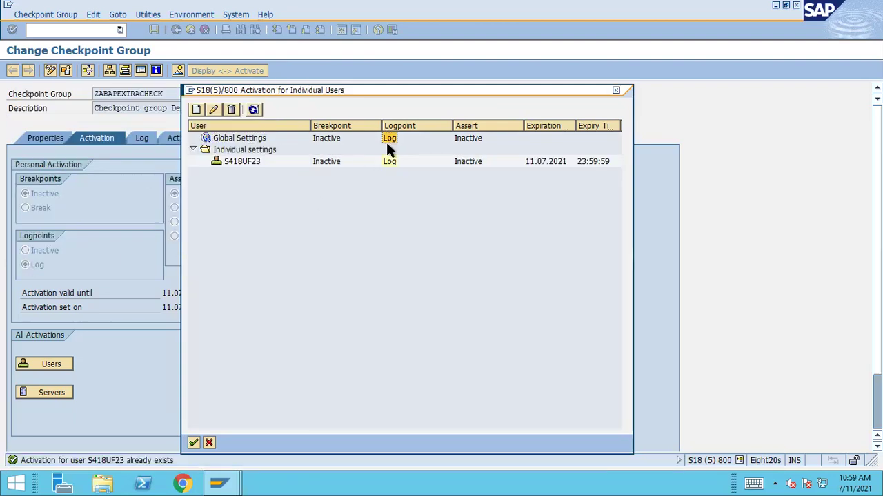
click(237, 141)
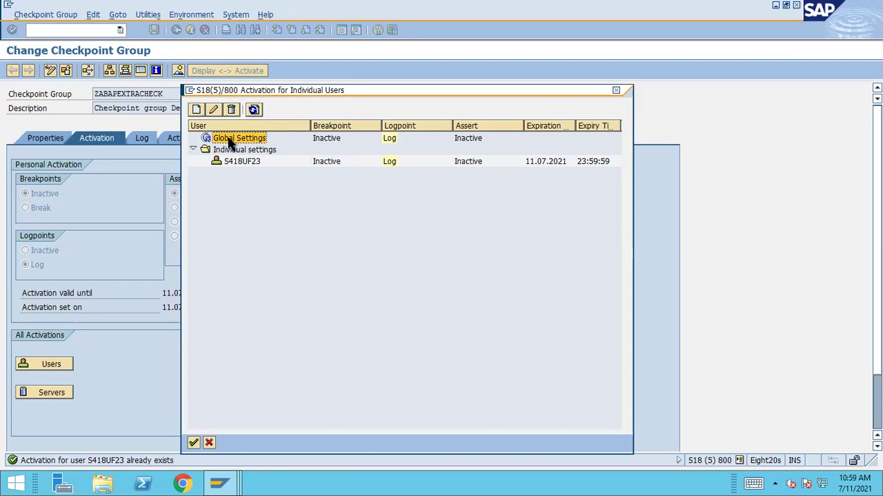
click(214, 111)
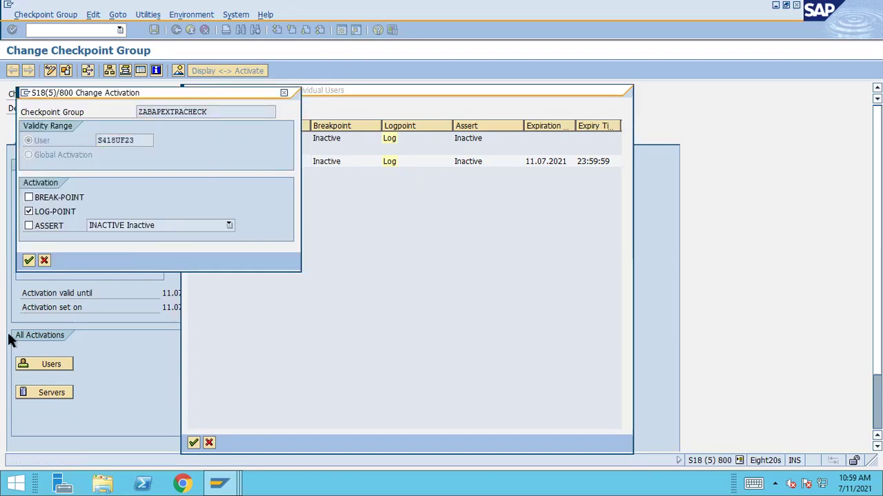
click(28, 262)
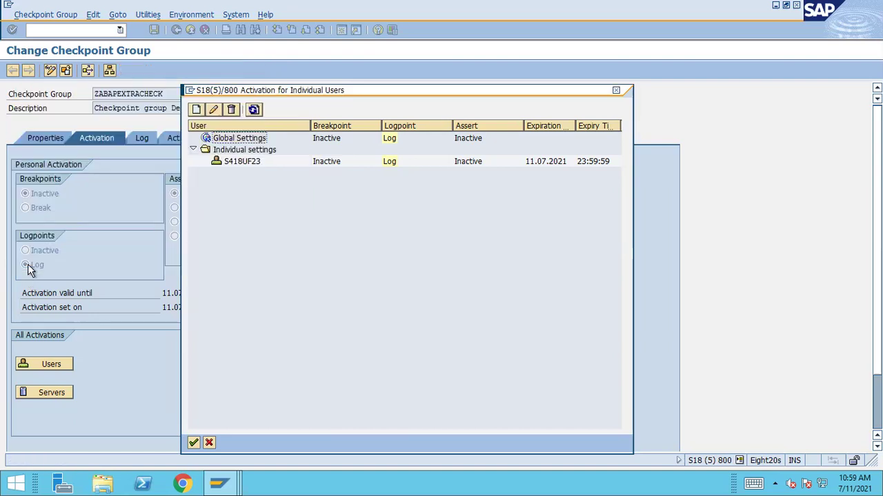
Delete the activation of the Global Settings from the list of user activations.
click(224, 140)
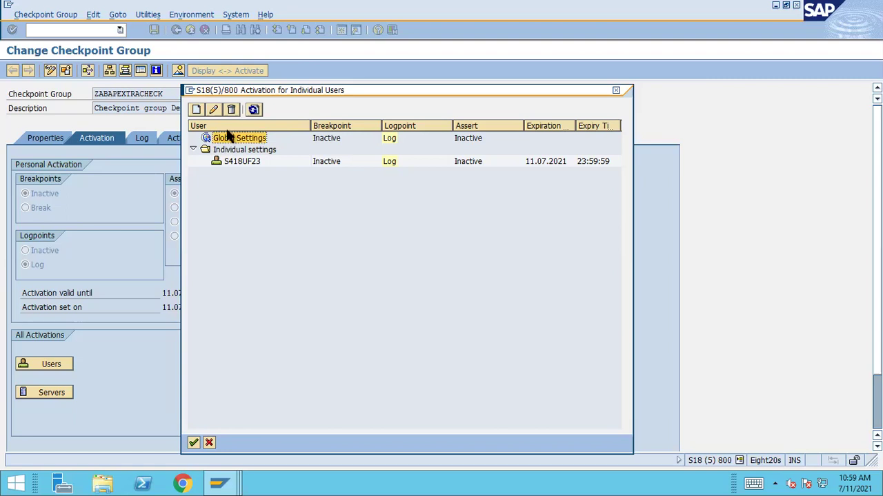
click(231, 111)
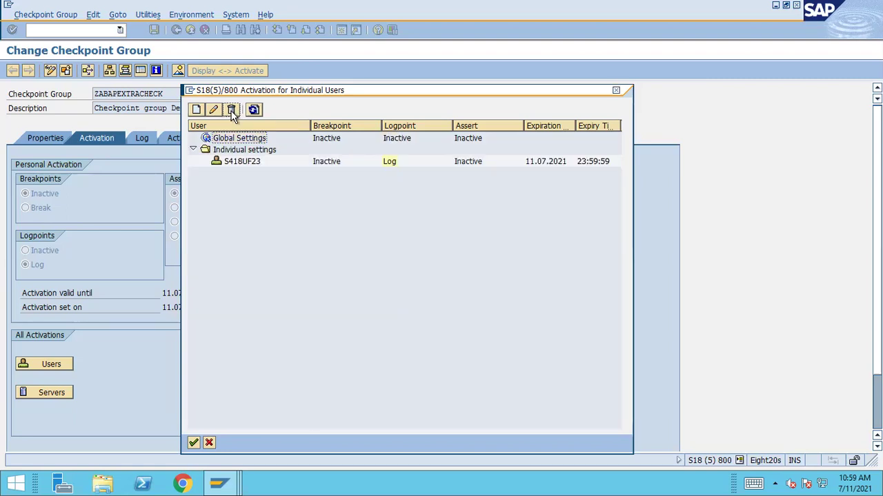
click(233, 139)
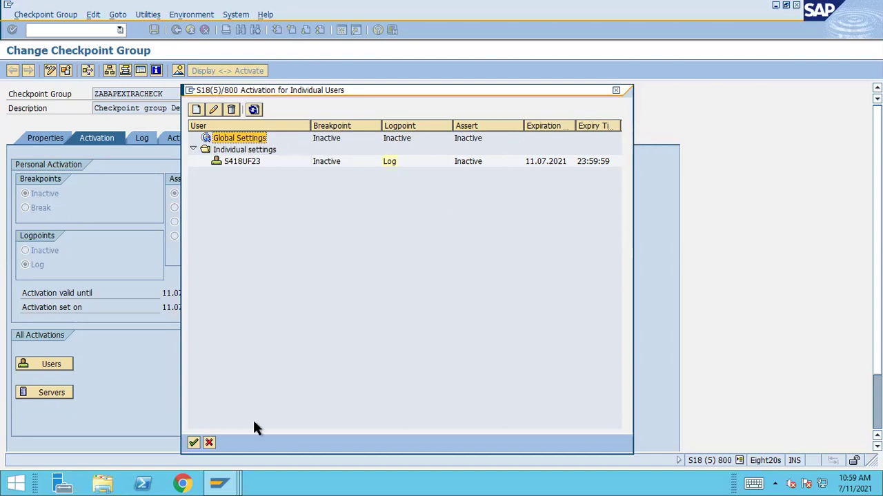
Confirm the user activations and save the checkpoint group with the validity time period Today.
click(193, 444)
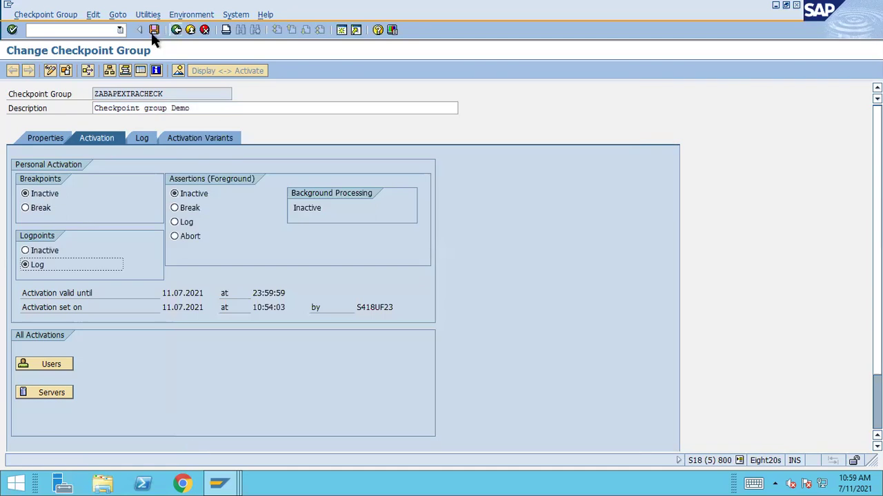
click(154, 31)
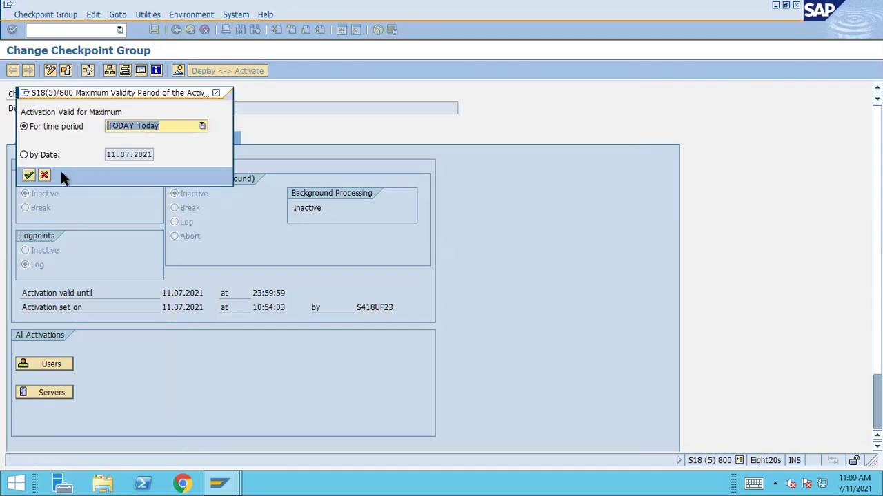
click(28, 175)
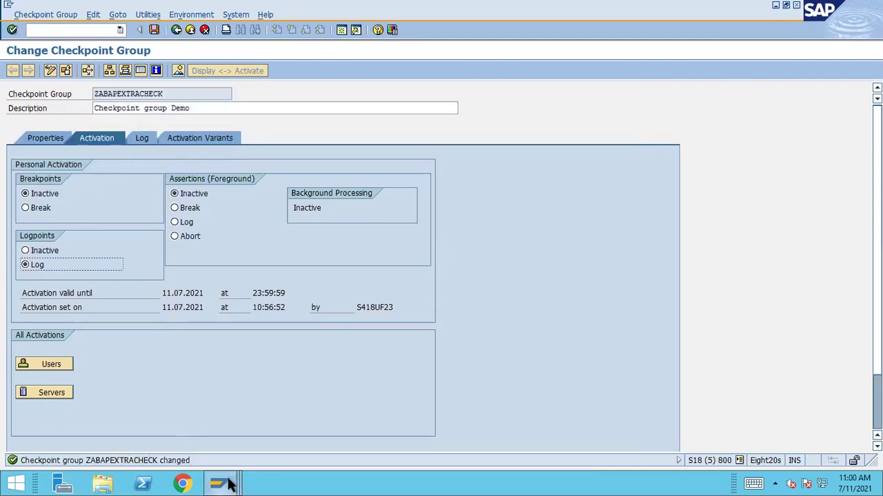
Switch to the OIA Scenario report session and return to the source code of ZMB21AOH13_OIA_USING_AGG.
click(230, 485)
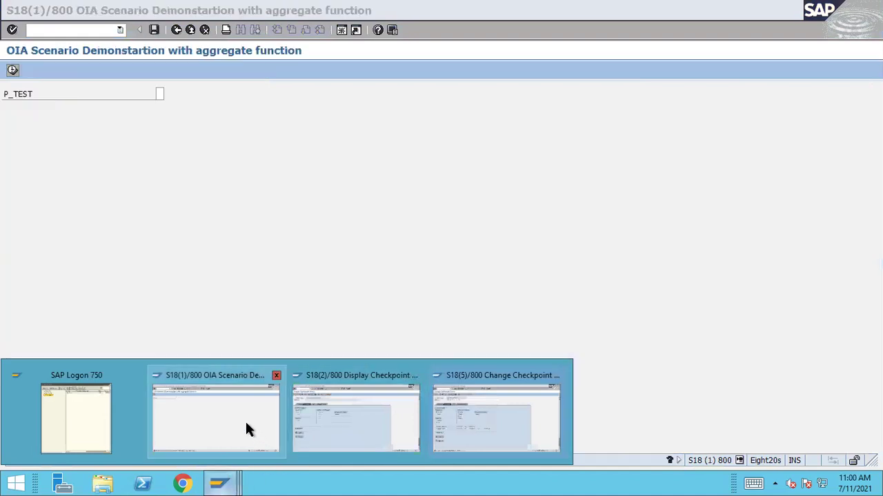
mouse_move(522, 7)
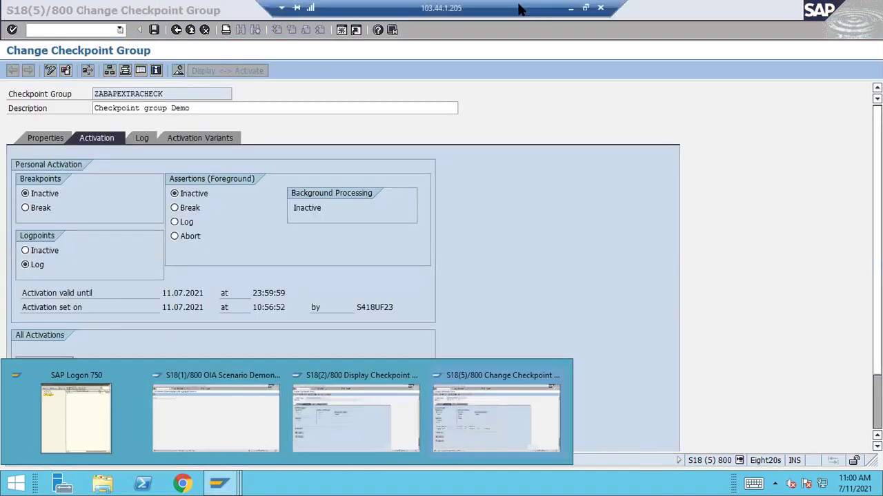
click(216, 422)
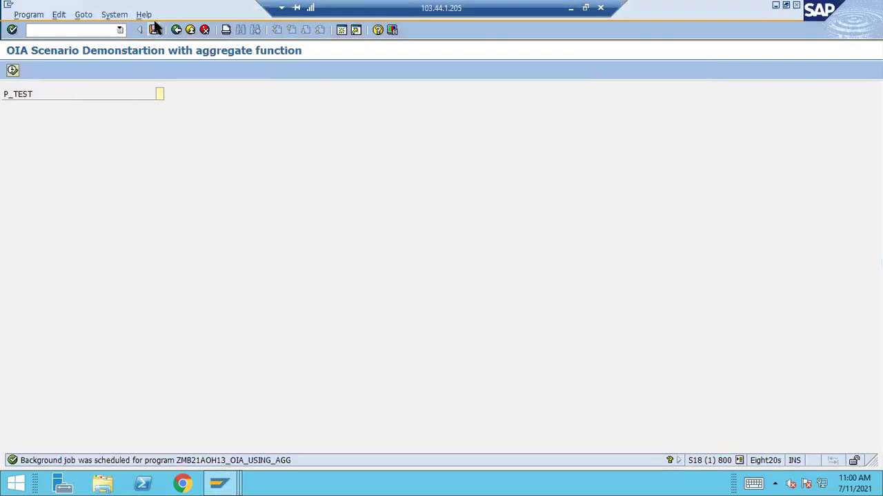
click(177, 29)
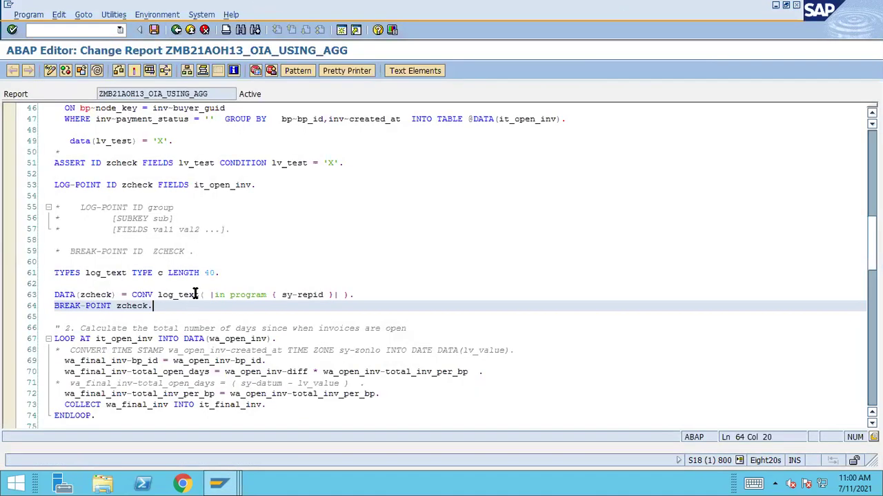
Comment out lines 49 to 53 of the report, covering the lv_test declaration and the zcheck ASSERT and LOG-POINT statements.
scroll(195, 294, up, 7)
click(155, 294)
scroll(216, 306, down, 3)
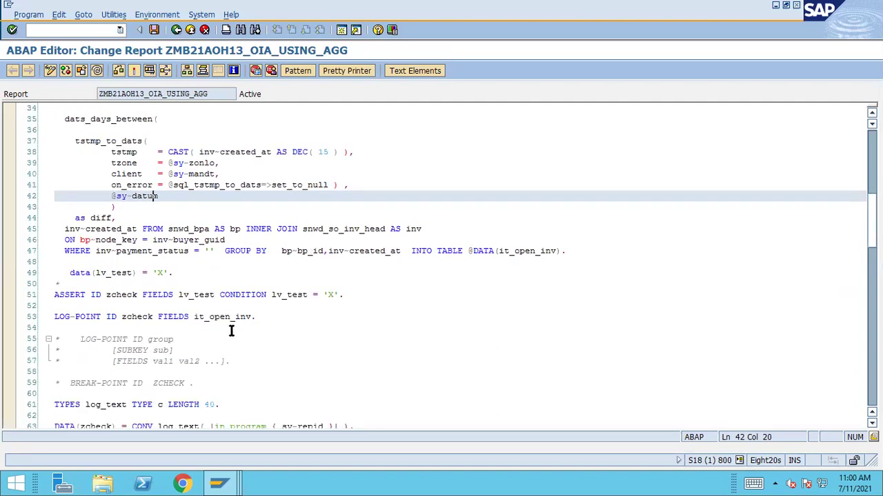
drag(267, 313, 40, 273)
key(ctrl+less)
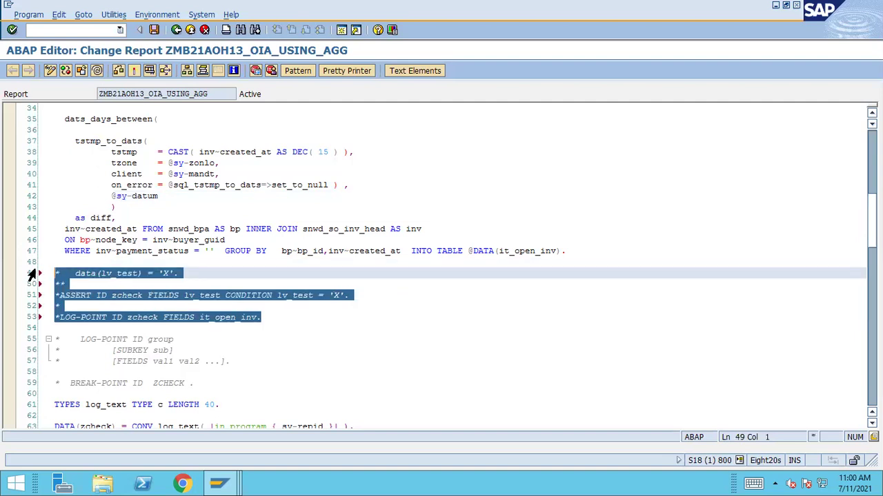
Comment out the BREAK-POINT zcheck statement on line 64, and save and activate the report.
click(295, 350)
scroll(296, 362, down, 8)
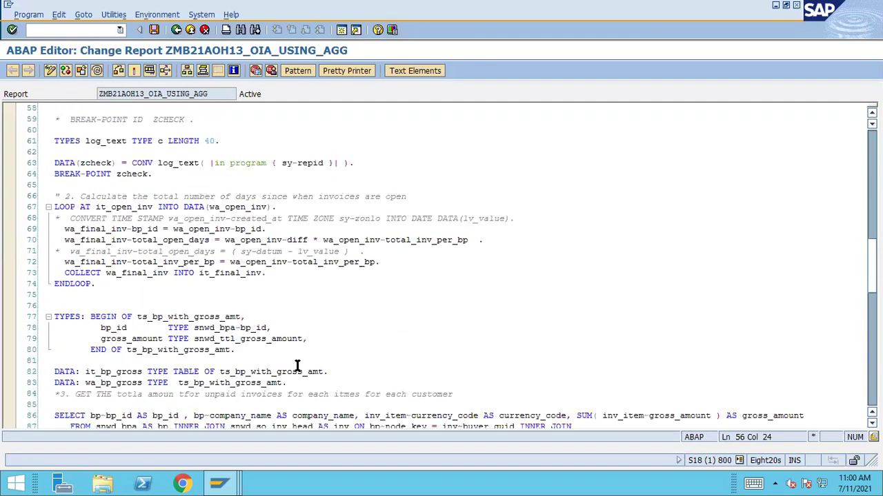
drag(153, 174, 51, 175)
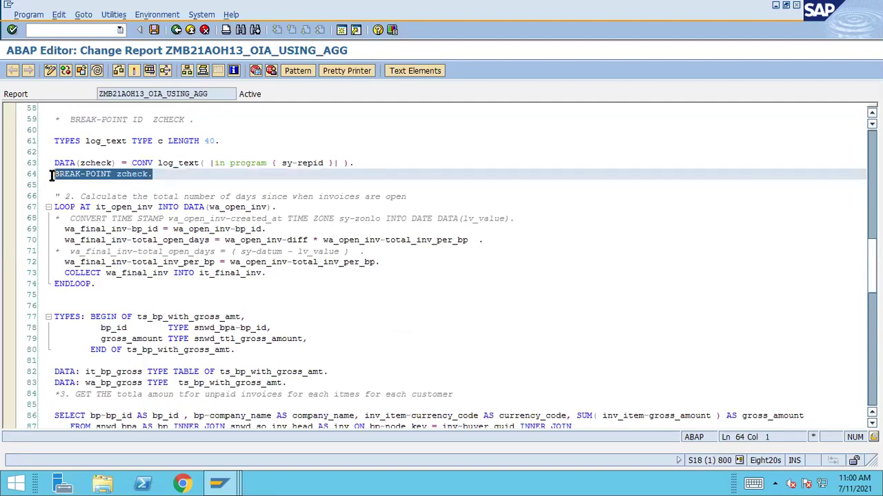
key(ctrl+less)
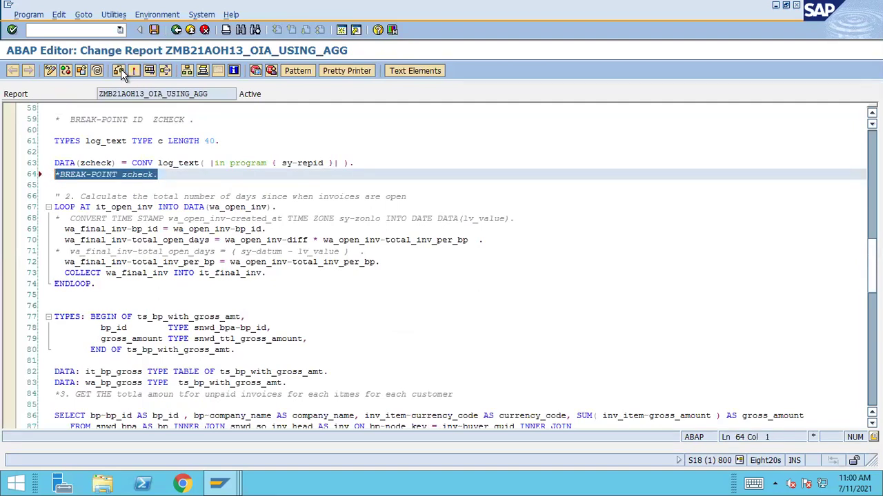
key(ctrl+s)
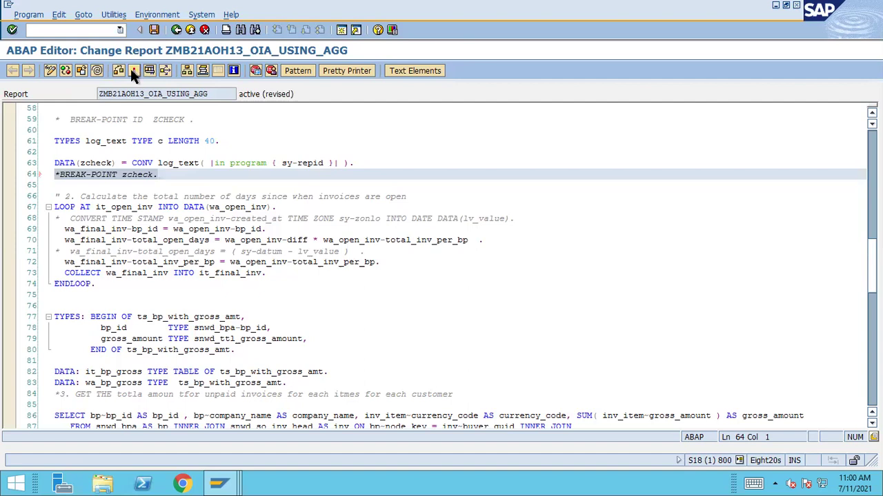
click(134, 70)
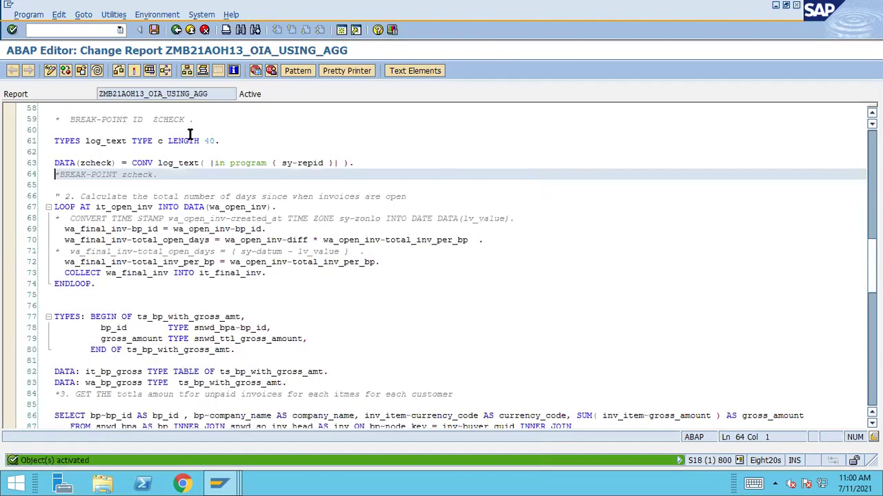
Run the report with P_TEST empty, examine the first customer's invoice amount, average open days and defaulter flag, and return to the source code.
key(F8)
key(F8)
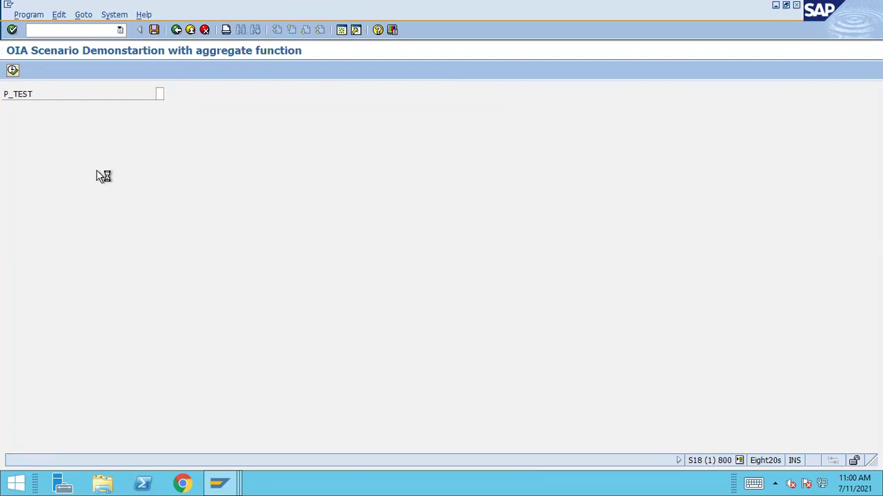
click(164, 135)
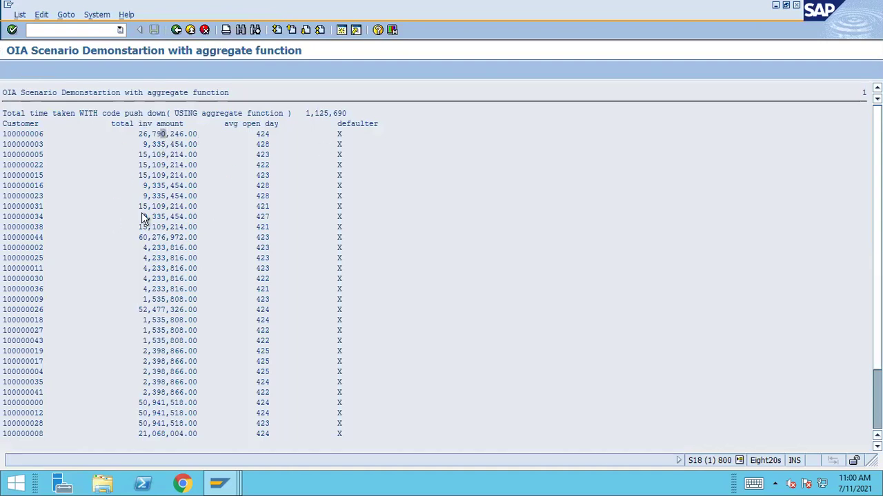
click(14, 135)
click(190, 135)
click(272, 135)
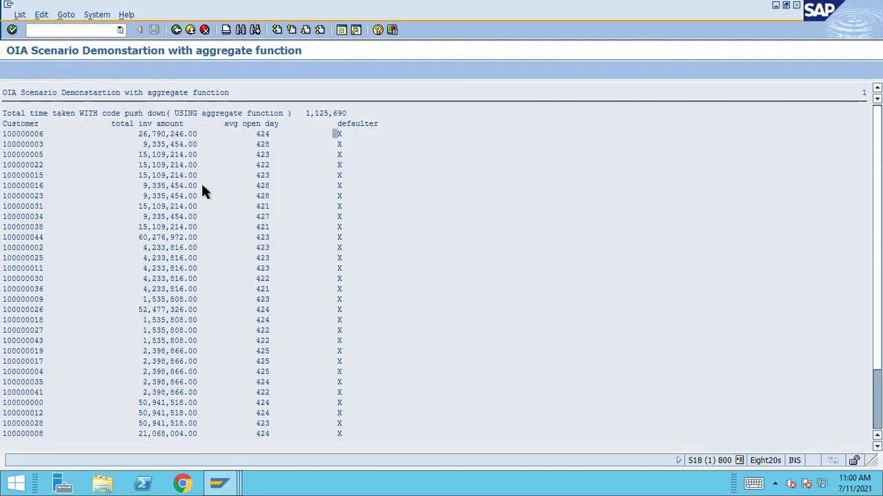
click(141, 135)
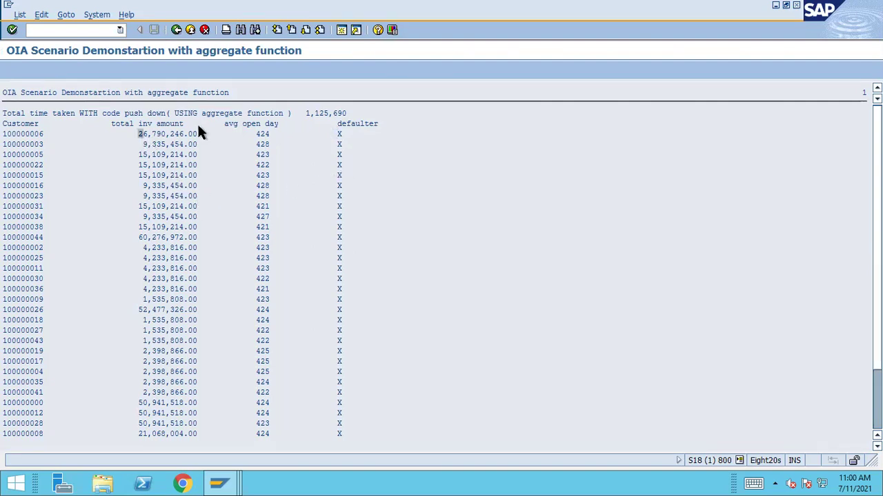
click(178, 134)
click(184, 133)
click(176, 30)
click(176, 30)
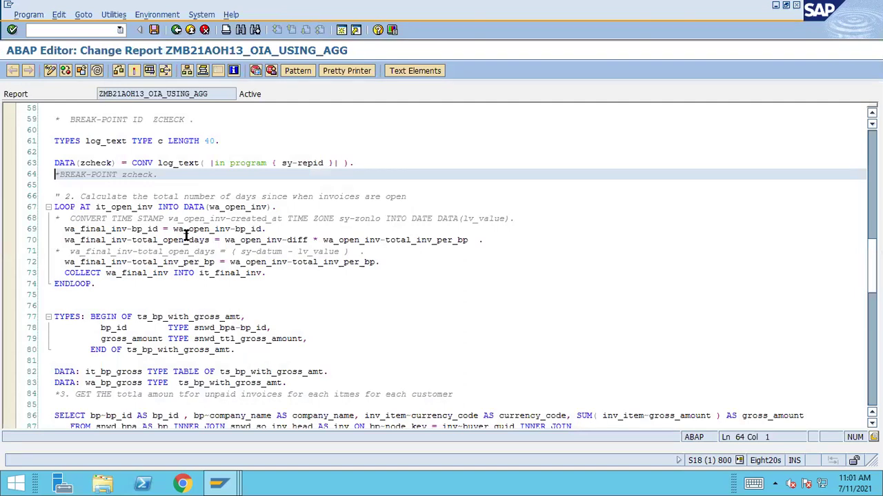
Begin a LOG-POINT ID statement on line 91, between the SELECT into it_gross_amount and the LOOP over that table.
scroll(185, 235, down, 2)
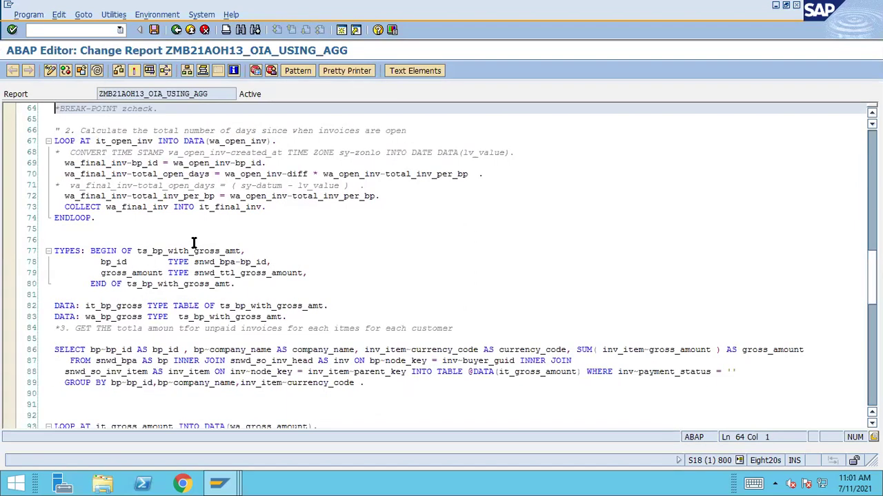
scroll(197, 239, down, 4)
click(373, 260)
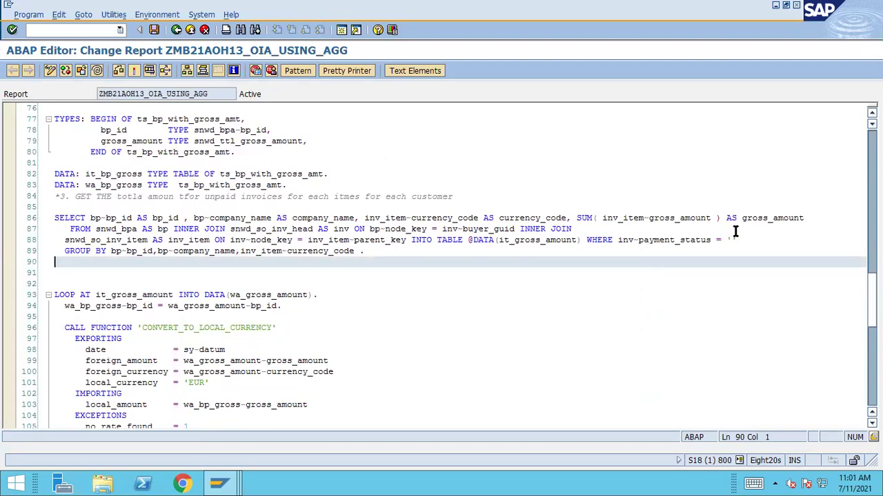
drag(578, 240, 503, 238)
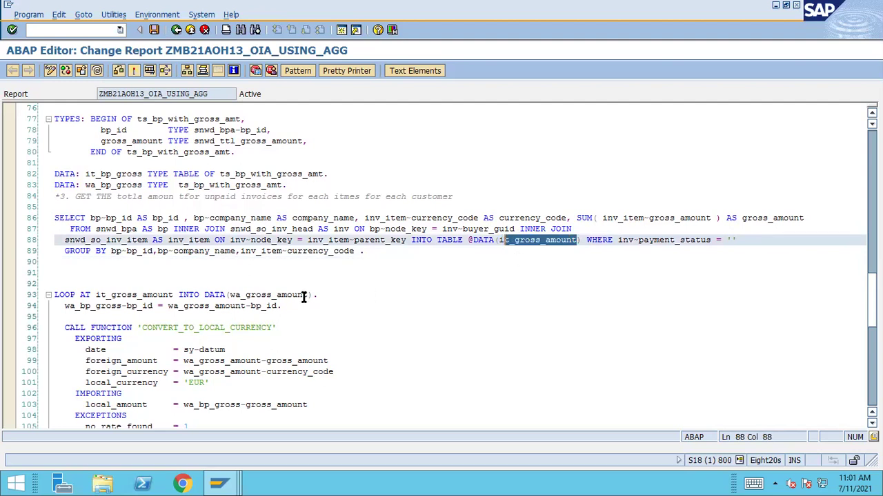
click(83, 276)
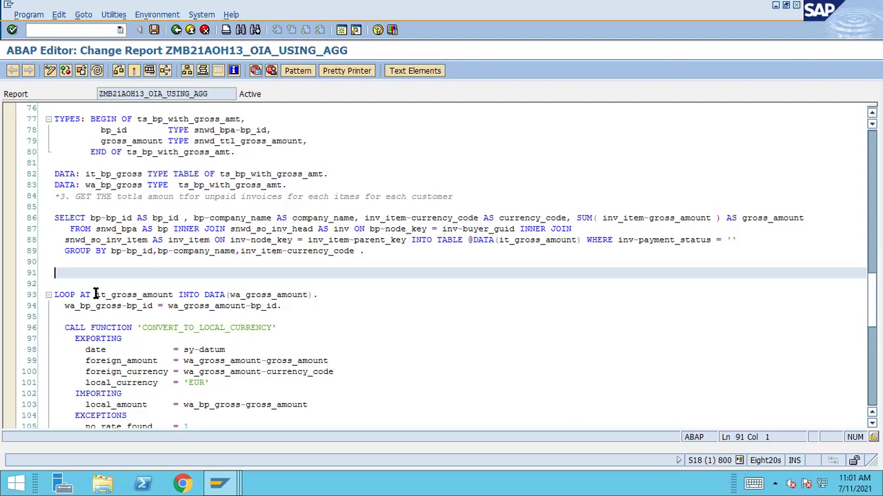
key(Caps_Lock)
text(LOG-POINT ID)
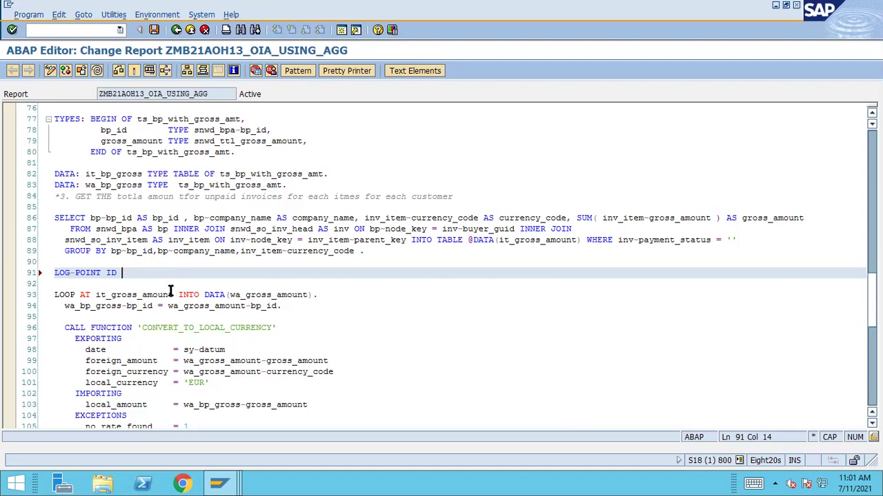
Copy the checkpoint group name ZABAPEXTRACHECK from its change session and insert it after LOG-POINT ID on line 91.
mouse_move(221, 483)
click(214, 427)
click(347, 439)
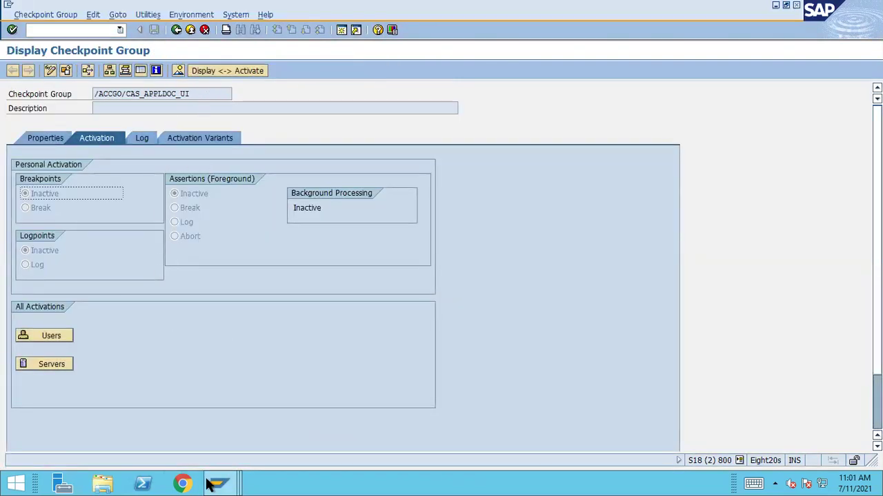
mouse_move(219, 483)
click(496, 414)
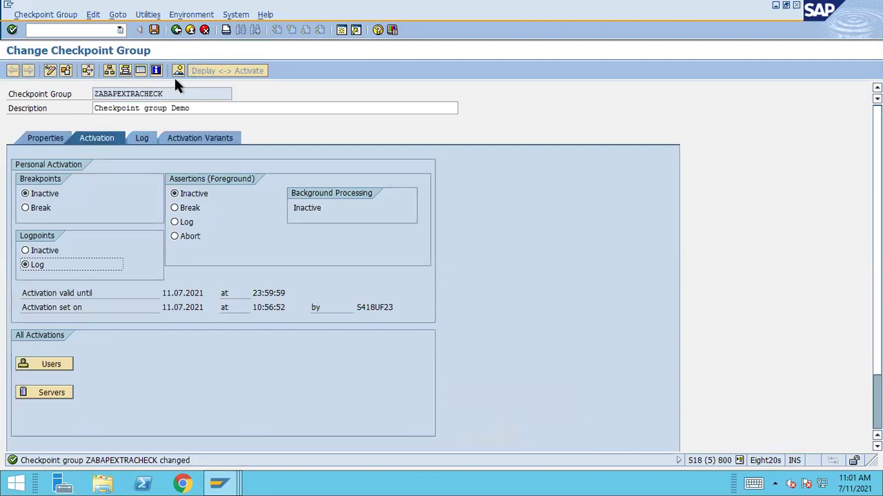
drag(164, 94, 87, 97)
key(ctrl+c)
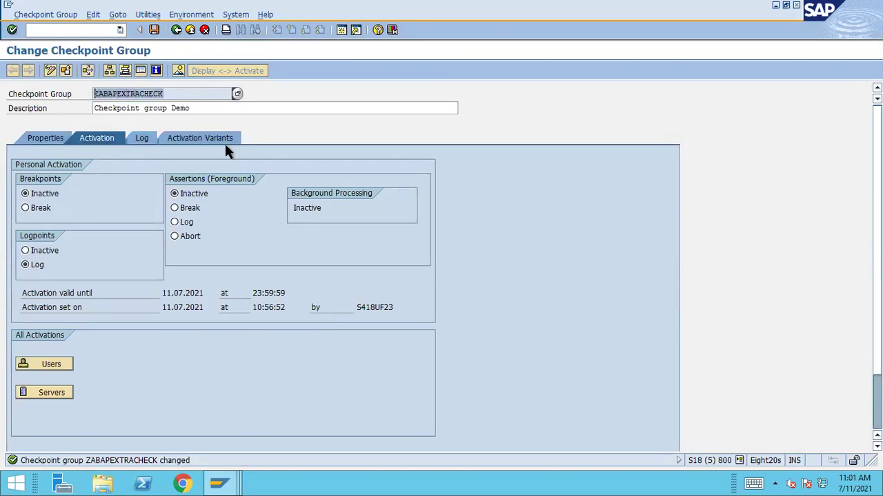
key(alt+Tab)
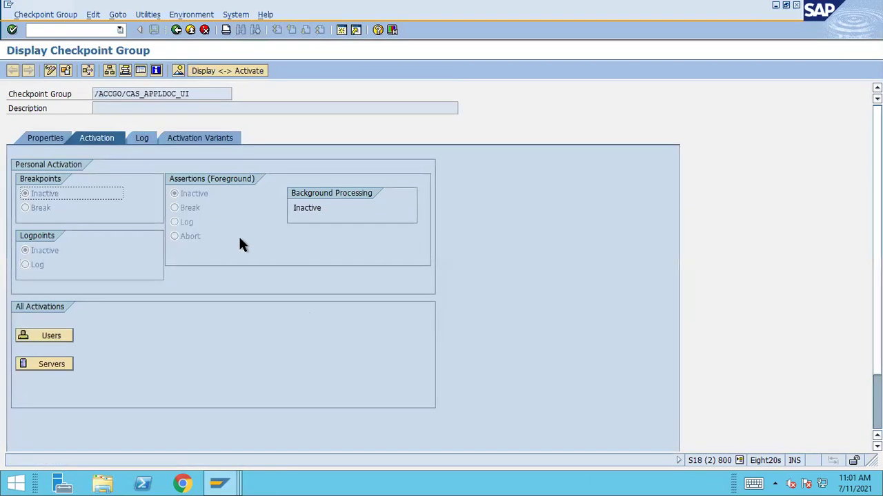
key(alt+Tab)
key(Tab)
key(ctrl+v)
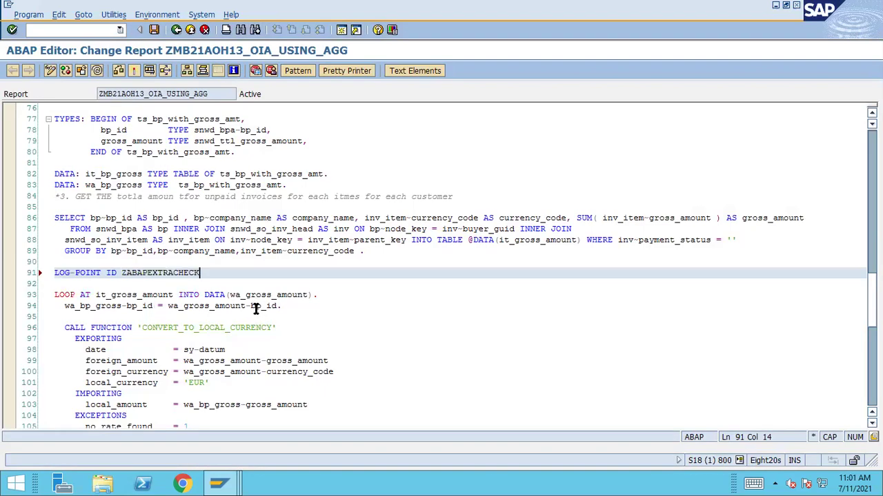
Complete the LOG-POINT statement on line 91 with FIELDS it_gross_amount and a closing period.
text(VALUE)
key(BackSpace)
key(BackSpace)
key(BackSpace)
key(BackSpace)
key(BackSpace)
text(FIELDS)
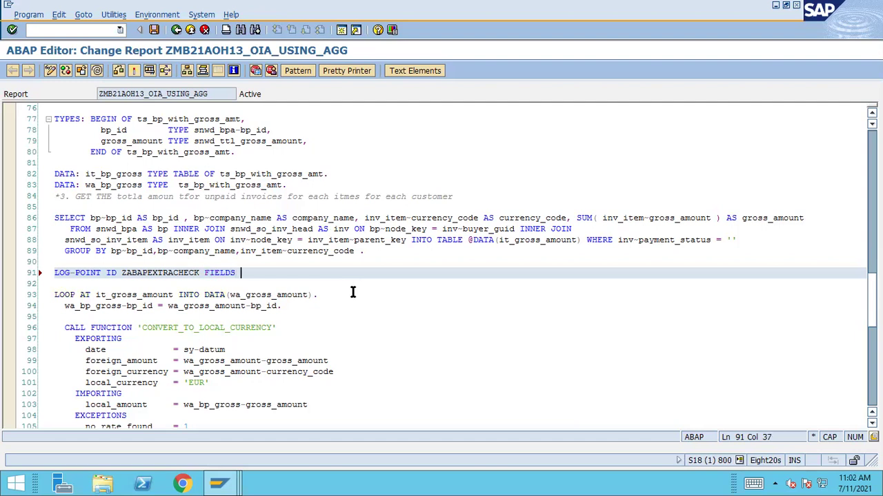
drag(578, 240, 496, 245)
key(ctrl+c)
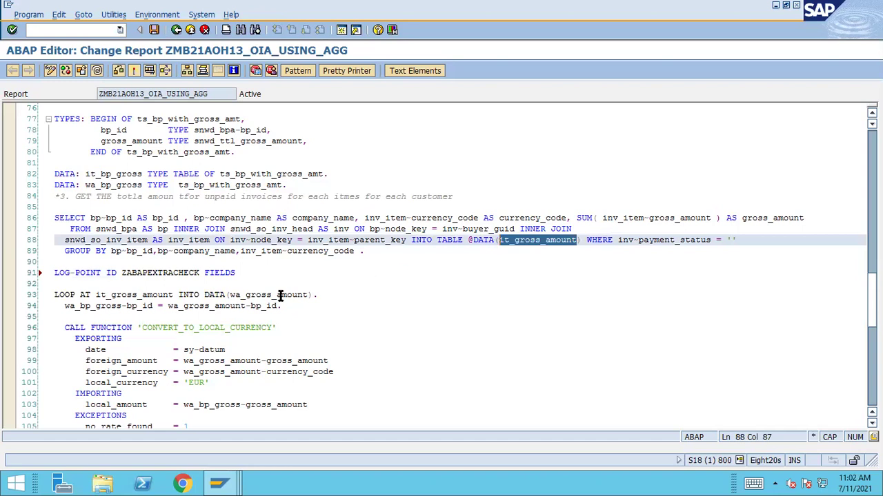
click(251, 273)
key(ctrl+v)
text(.)
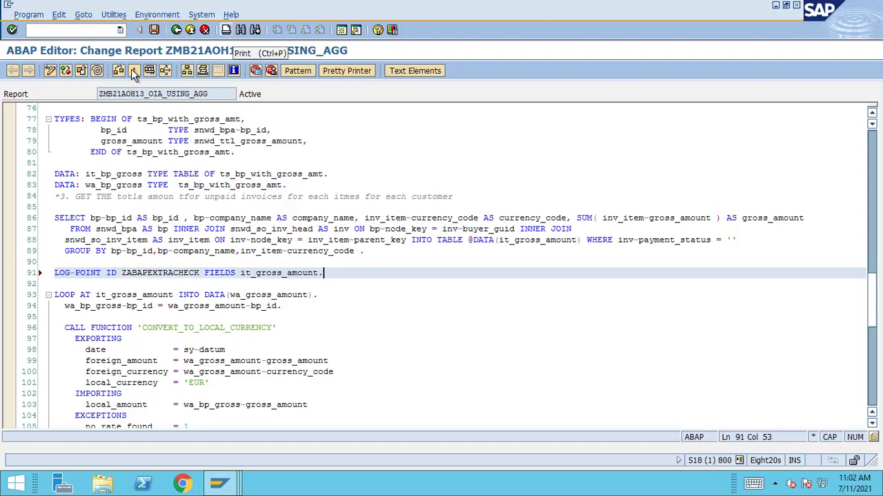
Save and activate the report, run it with P_TEST empty, and return to its selection screen.
key(ctrl+s)
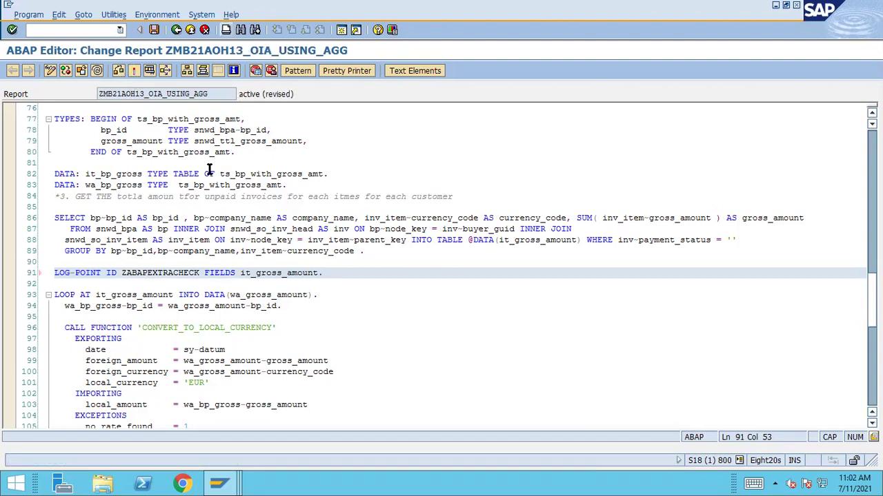
key(ctrl+F3)
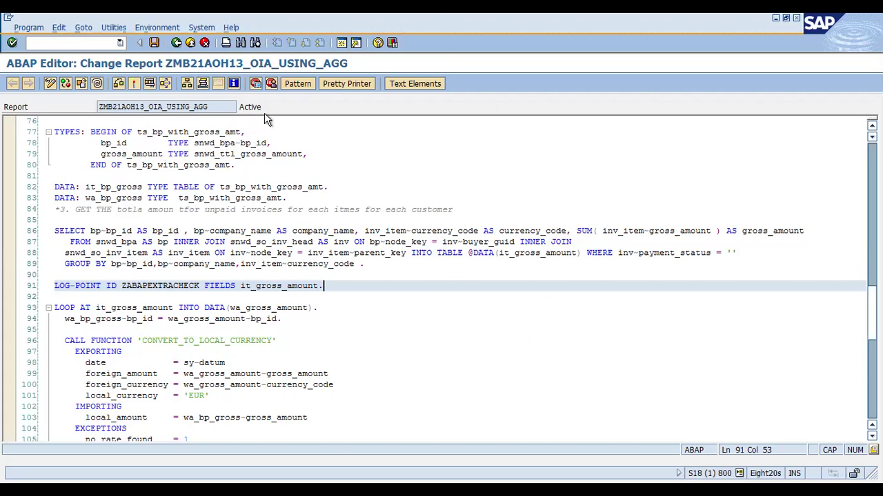
click(150, 84)
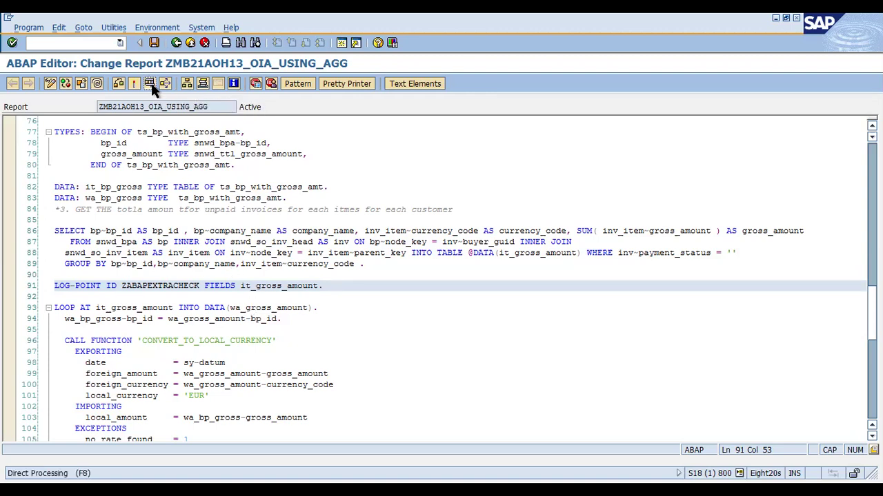
click(11, 84)
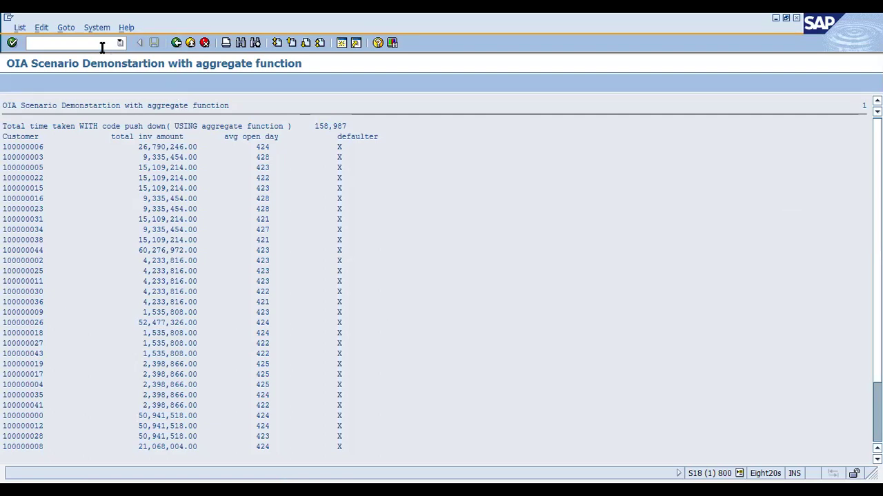
click(176, 44)
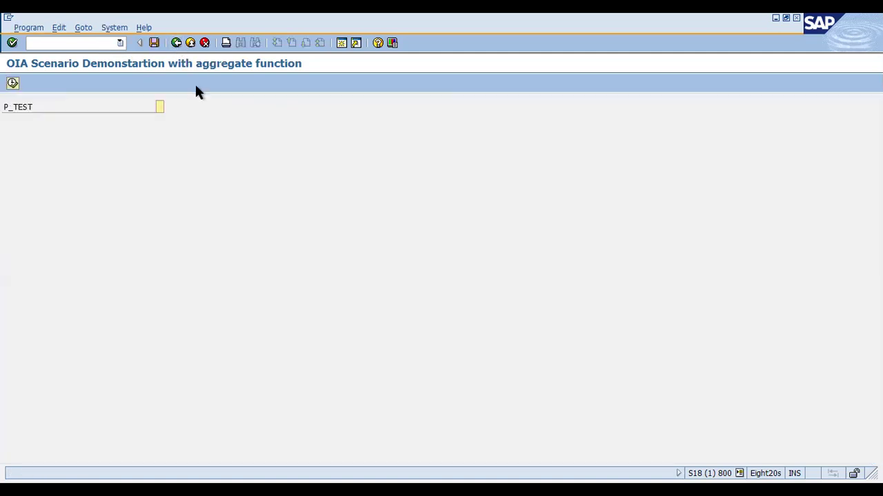
Open transaction SAAB in a new session and display checkpoint group ZABAPEXTRACHECK.
click(79, 43)
text(/OSAAB)
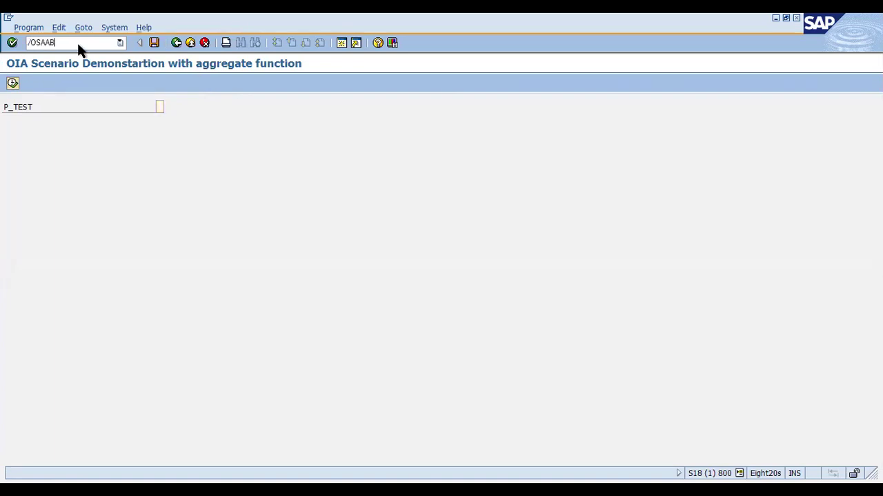
key(Return)
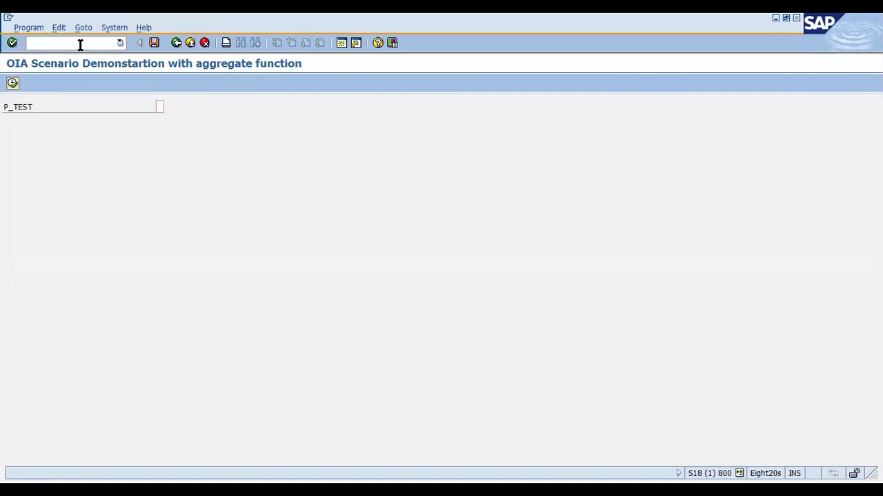
click(77, 124)
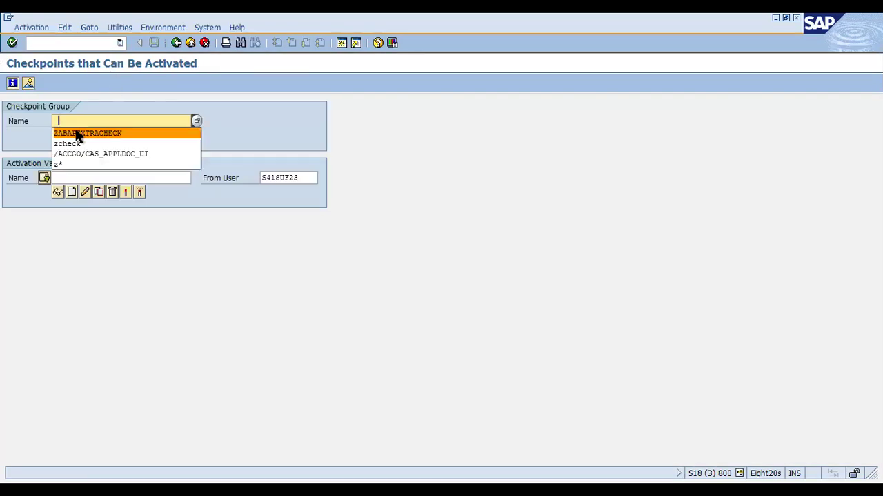
click(78, 132)
drag(128, 121, 54, 121)
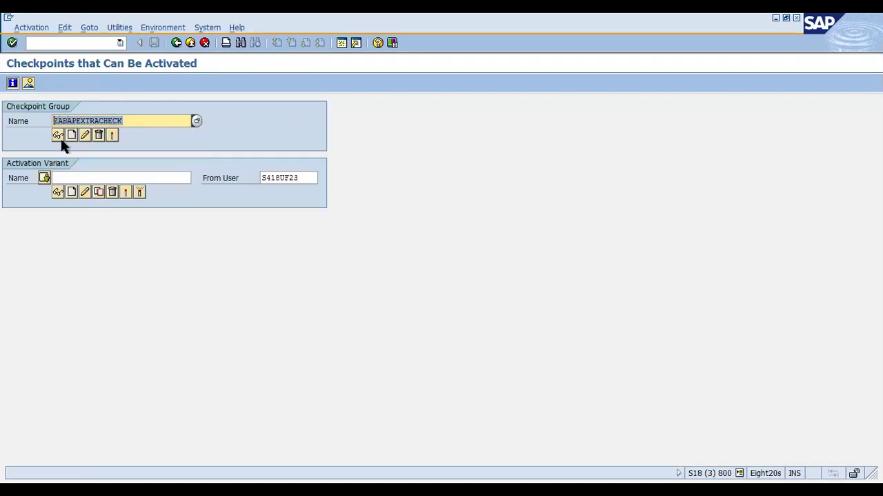
click(57, 135)
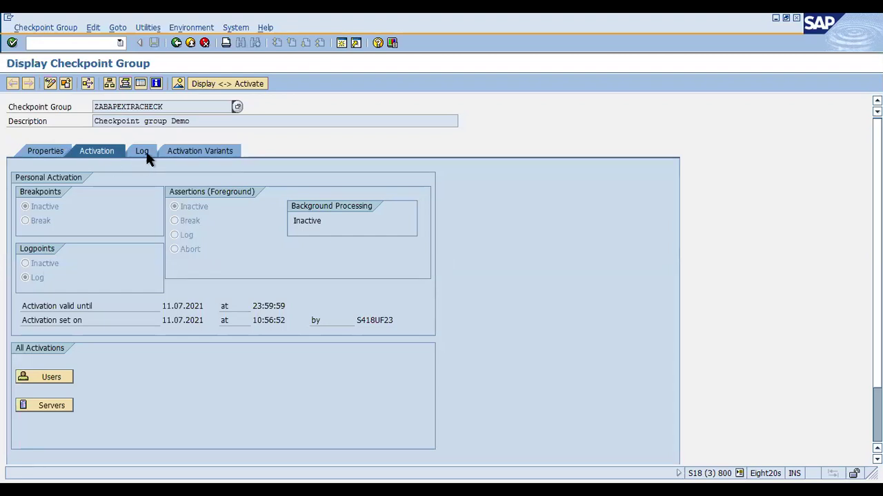
Open the log of ZABAPEXTRACHECK, expand its hierarchy down to the include entry under START-OF-SELECTION, and widen the ID/SUBKEY/Program/Procedure column.
click(141, 153)
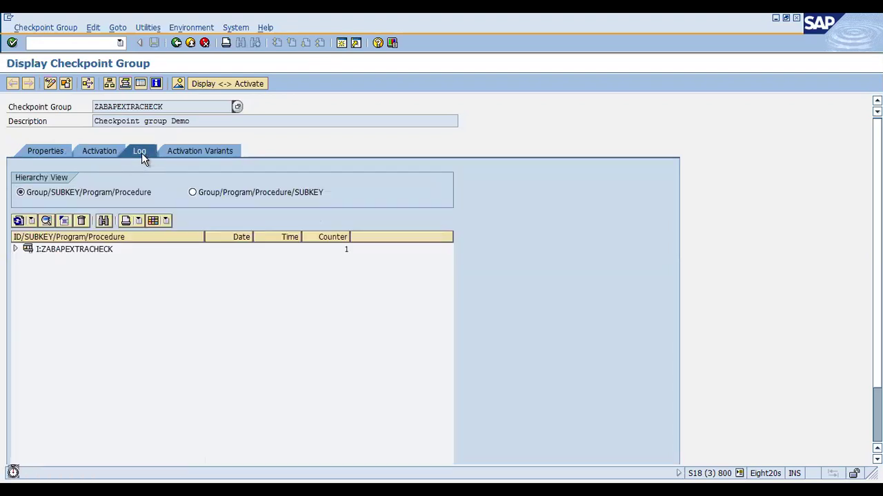
click(61, 251)
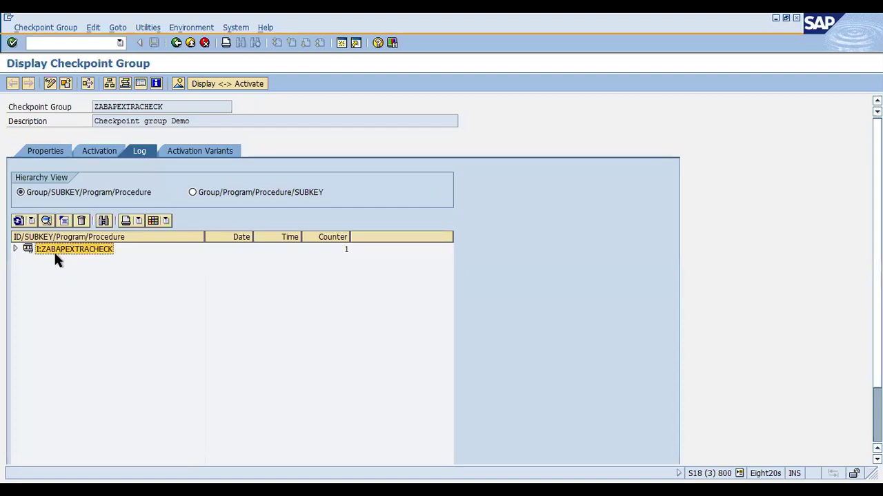
click(15, 249)
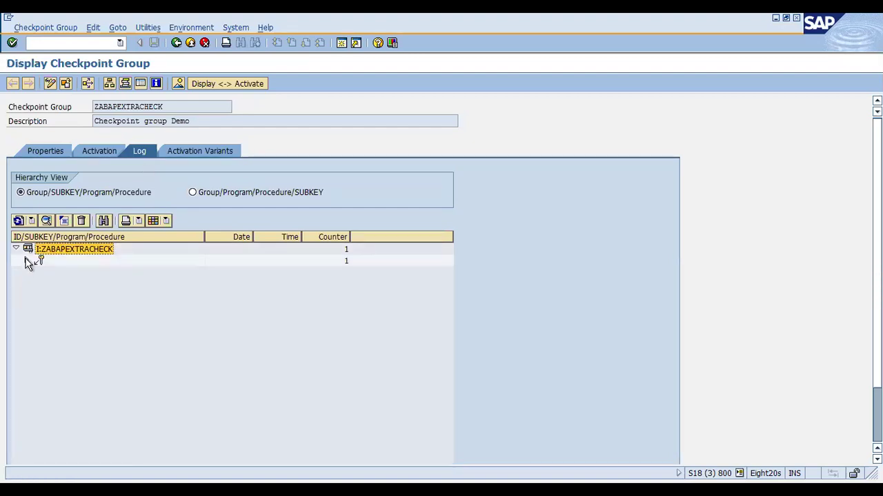
click(27, 261)
click(38, 270)
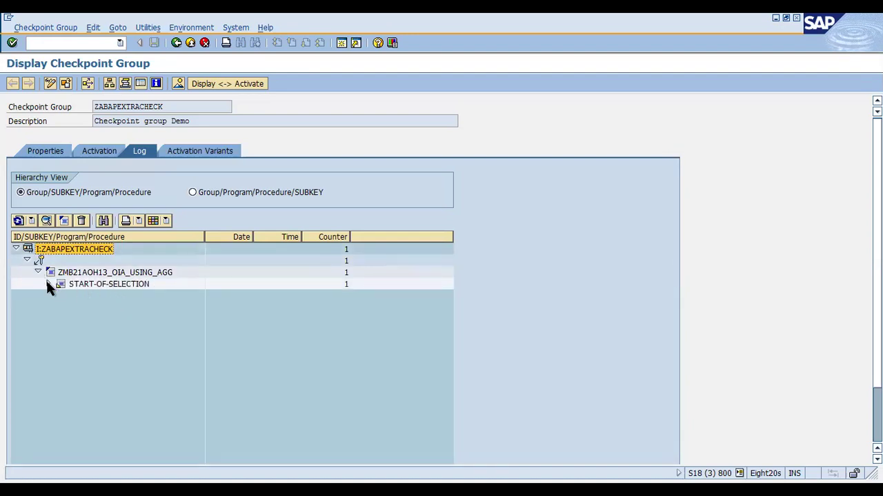
click(48, 284)
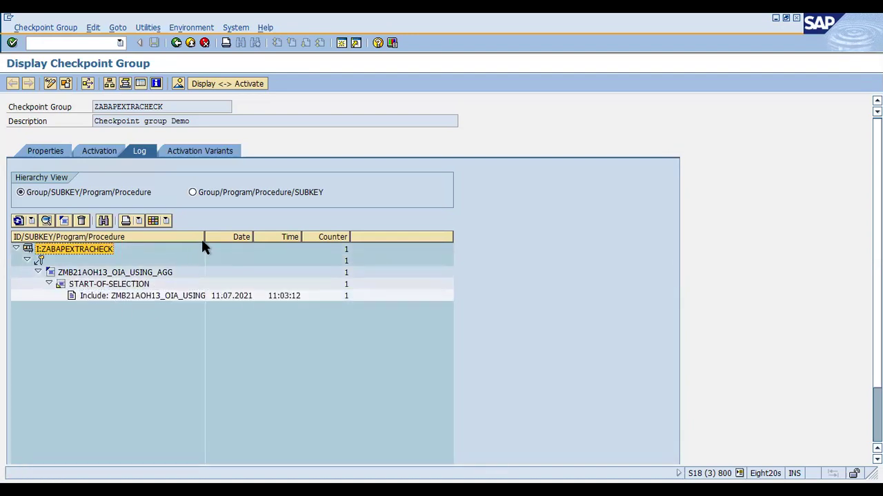
drag(204, 236, 366, 244)
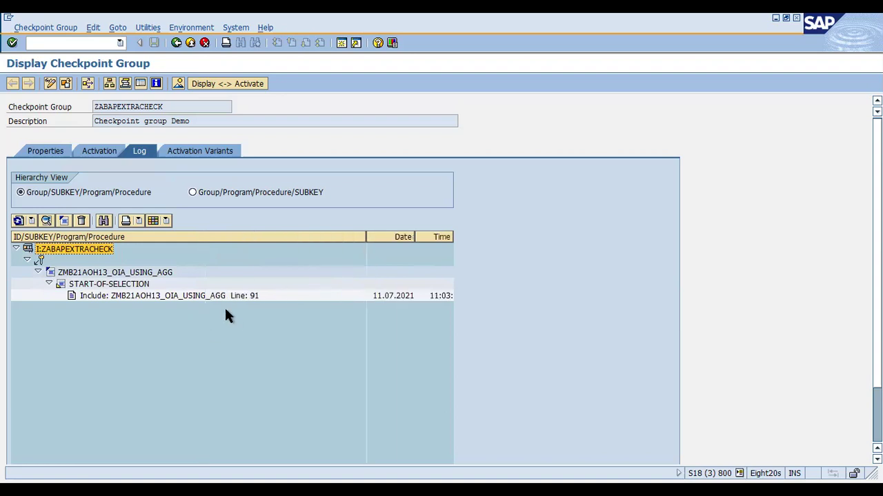
Open the details of the line 91 log entry and display the logged contents of IT_GROSS_AMOUNT.
click(253, 298)
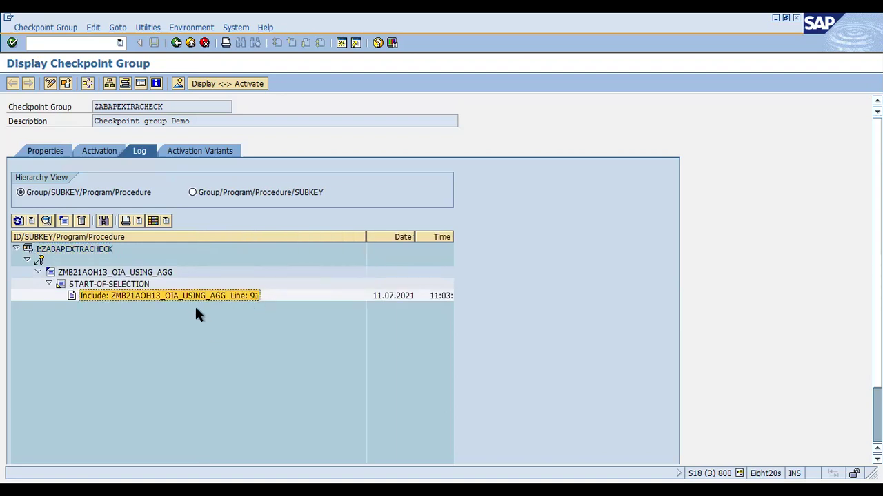
double_click(99, 297)
click(55, 270)
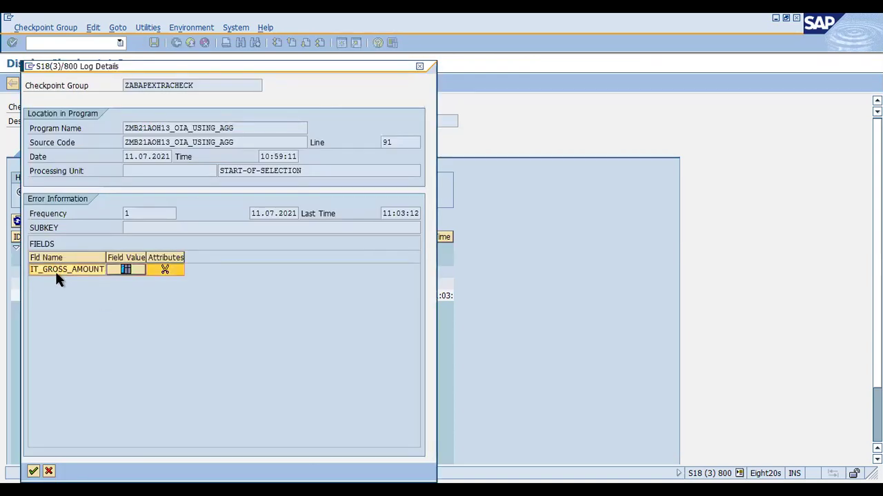
click(126, 272)
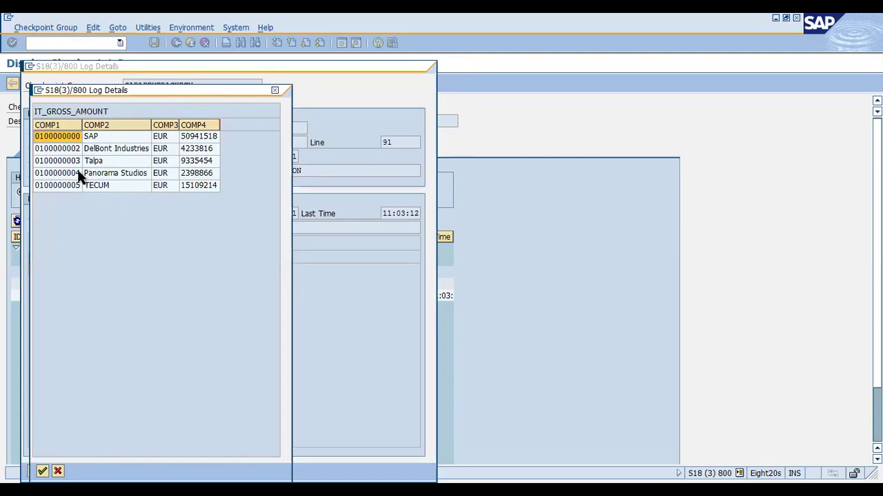
Adjust the column widths to examine the logged IT_GROSS_AMOUNT rows, and close both log detail windows.
drag(106, 125, 120, 125)
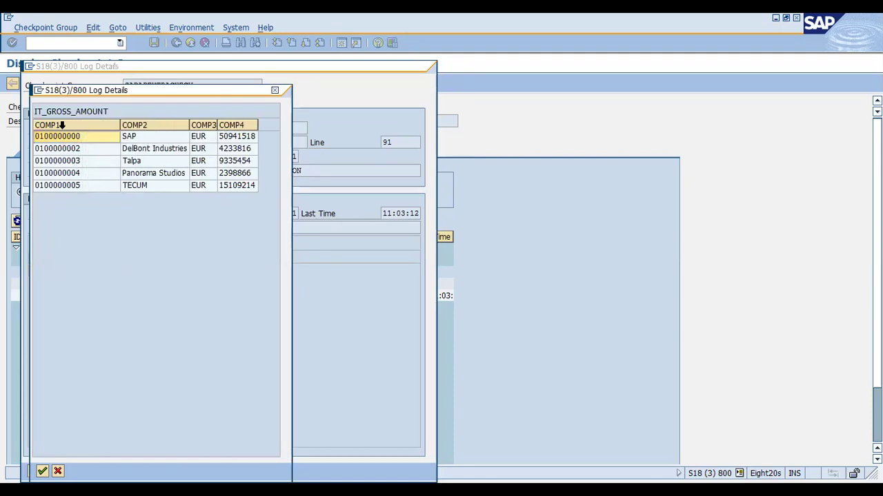
click(62, 126)
drag(256, 131, 275, 130)
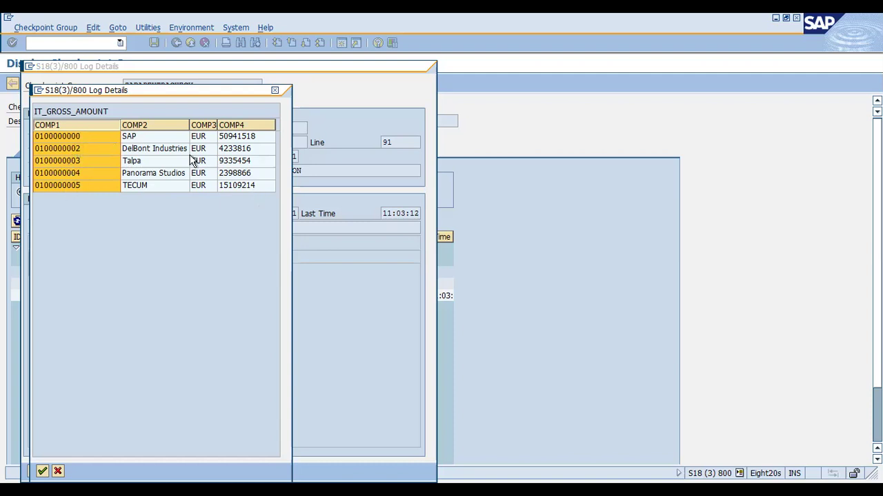
drag(120, 125, 100, 126)
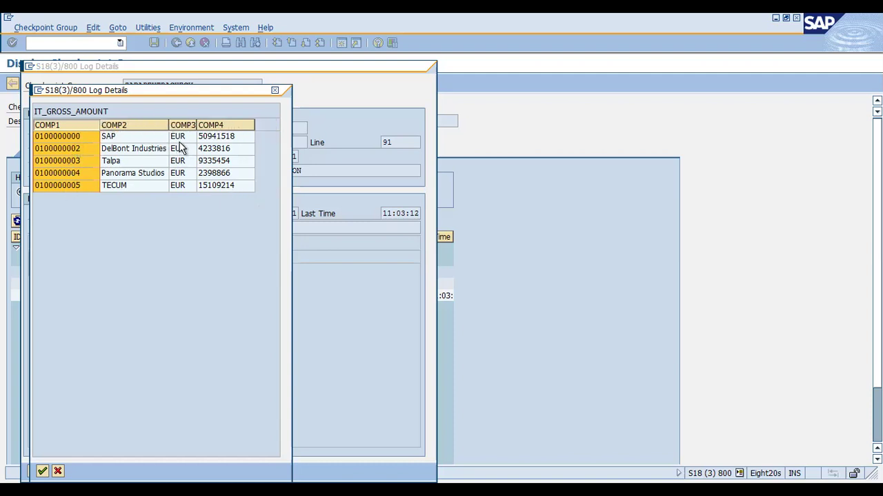
drag(172, 124, 267, 141)
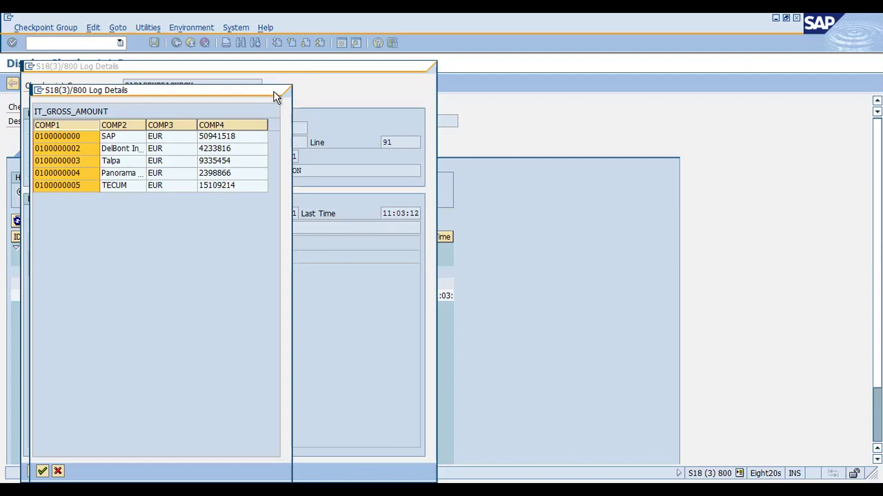
click(275, 94)
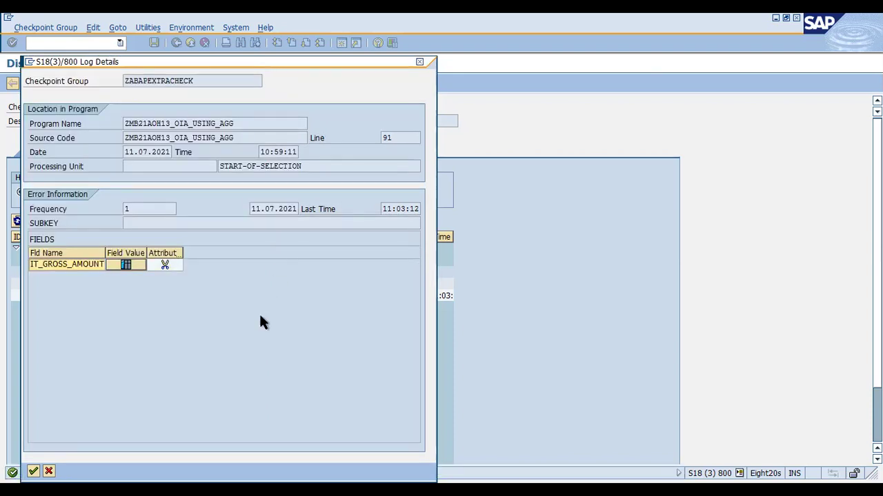
drag(238, 63, 264, 177)
key(Escape)
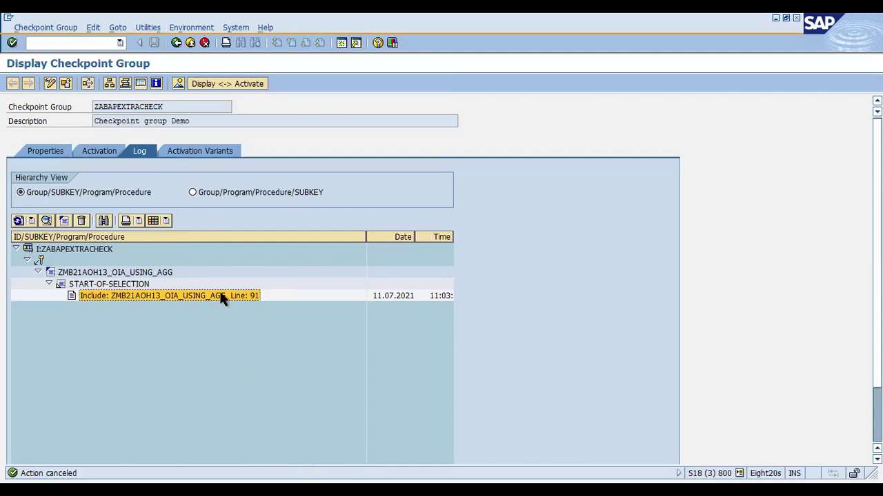
Leave the checkpoint group display and return to the source code of report ZMB21AOH13_OIA_USING_AGG.
key(alt+Tab)
click(205, 84)
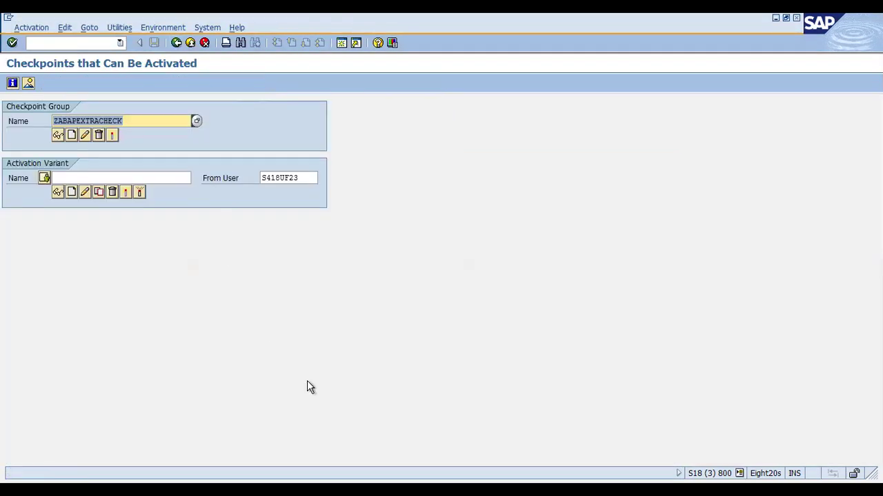
key(alt+Tab)
key(alt+Tab)
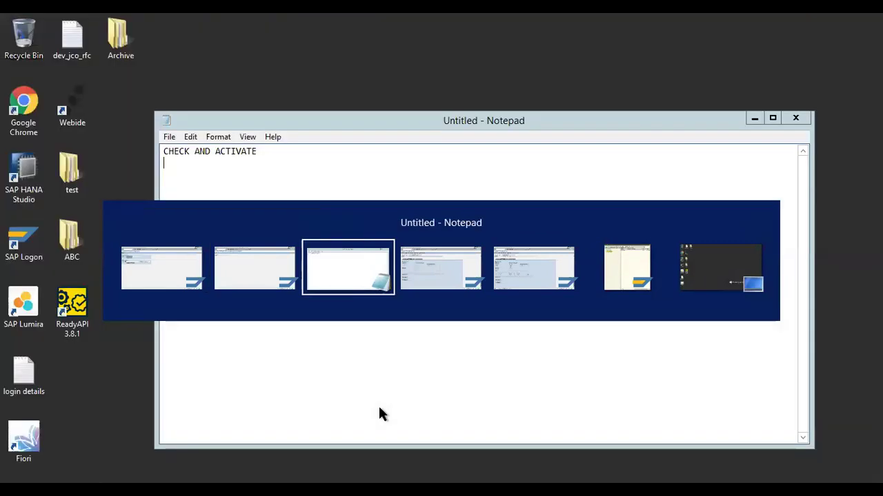
click(258, 281)
click(28, 27)
click(176, 42)
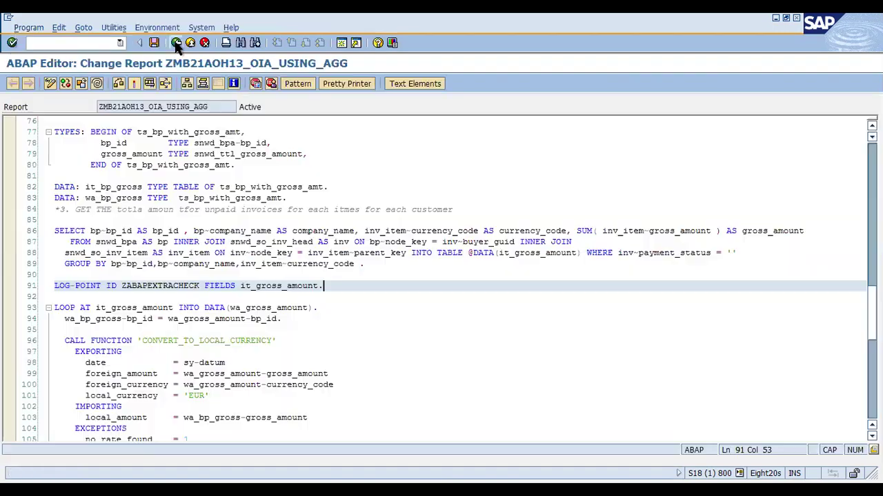
Insert three new lines after the LOG-POINT statement on line 91 and begin a LOG-POINT ID statement on line 94.
scroll(352, 289, down, 1)
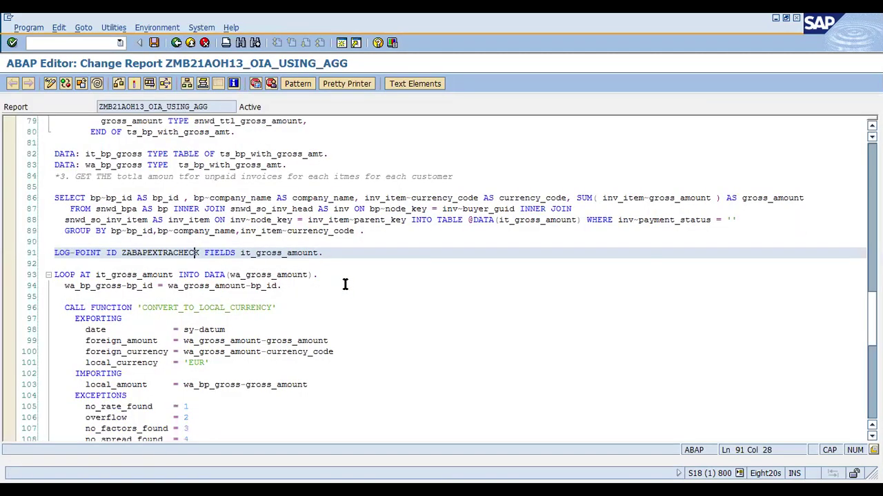
click(331, 254)
scroll(348, 285, up, 1)
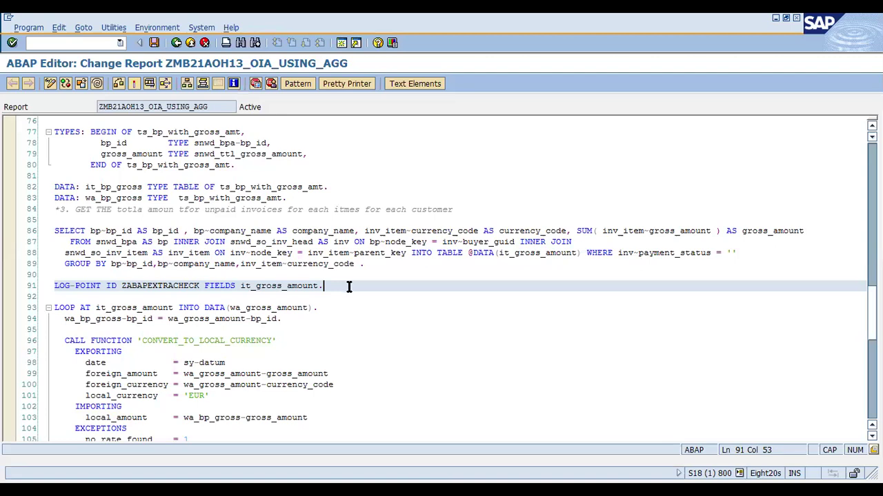
scroll(349, 287, down, 1)
key(Return)
key(Return)
key(Return)
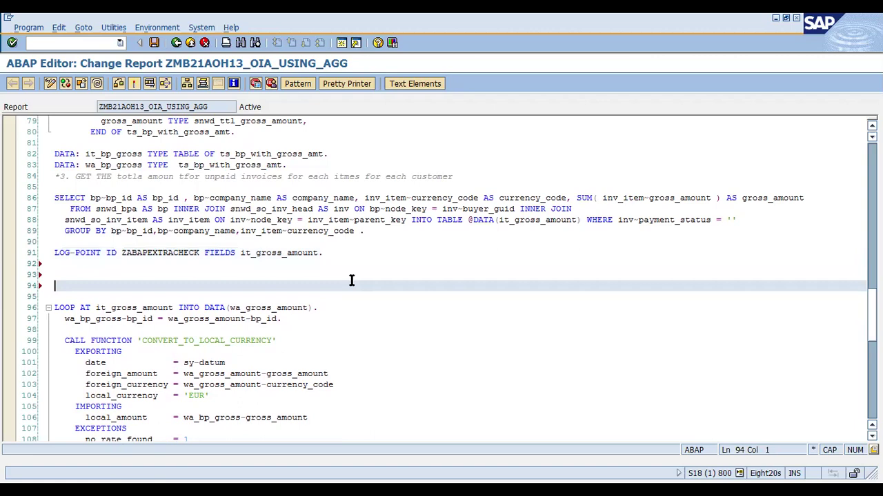
text(LOG)
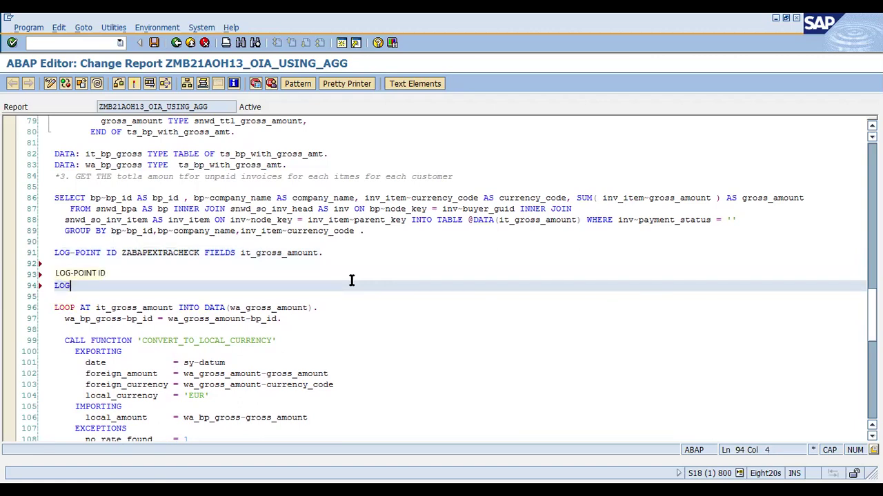
key(Tab)
Copy ZABAPEXTRACHECK FIELDS from line 91 into the LOG-POINT ID statement on line 94.
drag(122, 253, 237, 253)
key(ctrl+c)
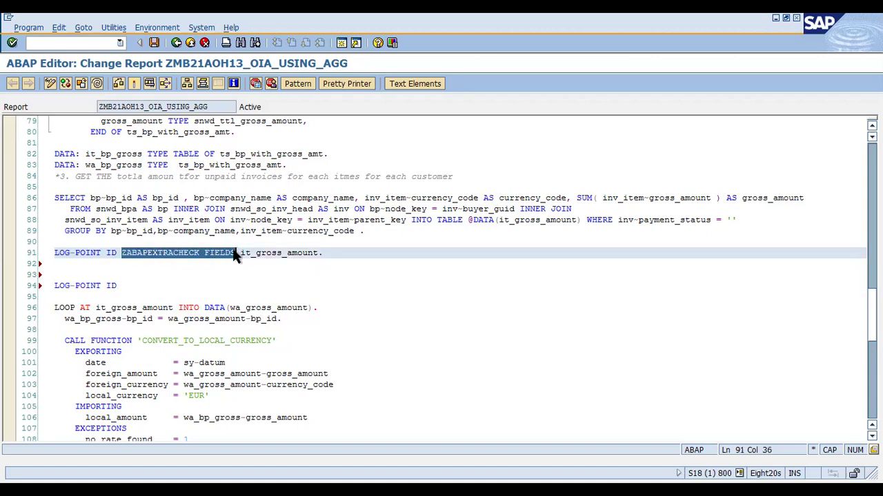
click(133, 287)
key(ctrl+v)
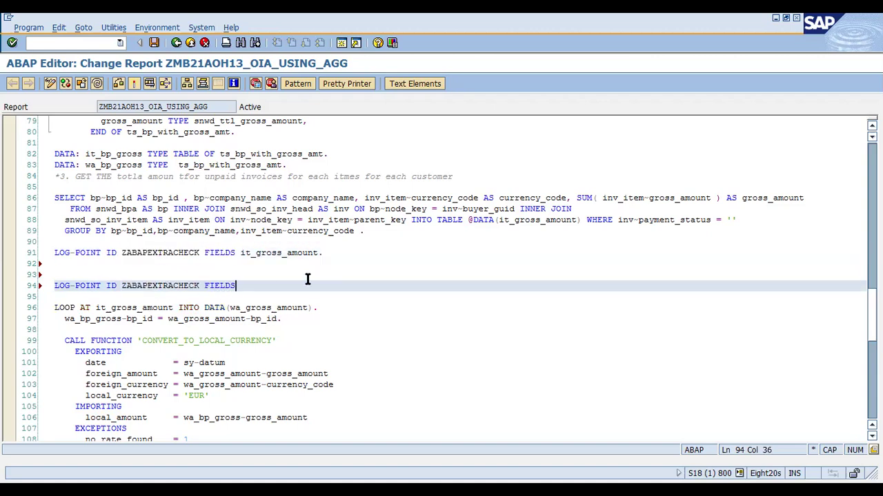
Add the declaration DATA(LV_TEST) = ABAP_TRUE. on line 93, above the second LOG-POINT statement.
click(64, 273)
text(DATA(LV_TEST) = )
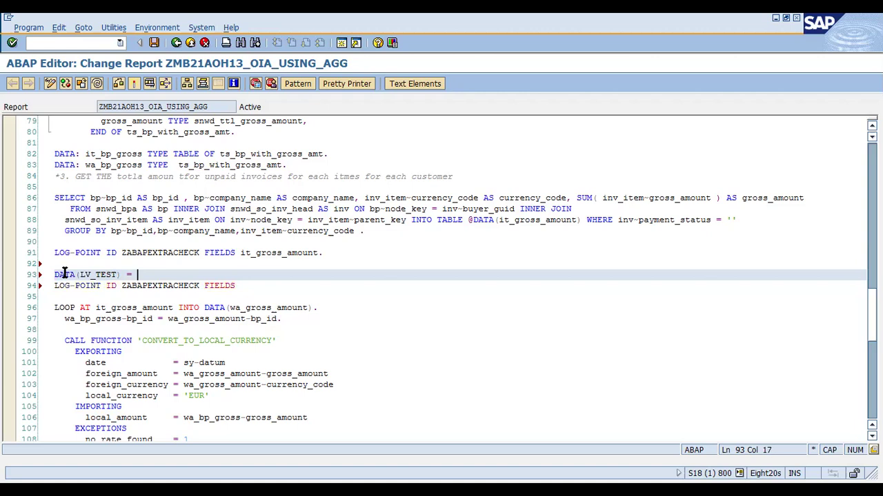
text(ABAP_TRUE.)
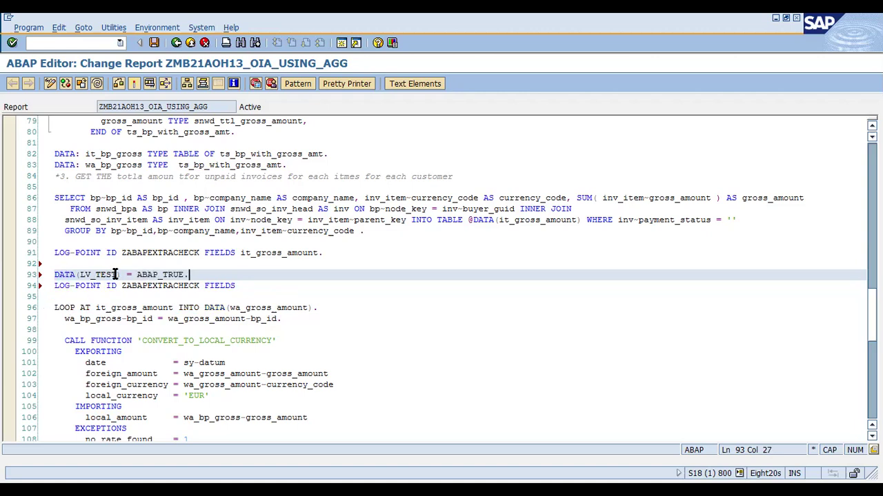
Copy the variable name LV_TEST into the FIELDS addition on line 94 and end the statement with a period.
drag(118, 275, 80, 275)
key(ctrl+c)
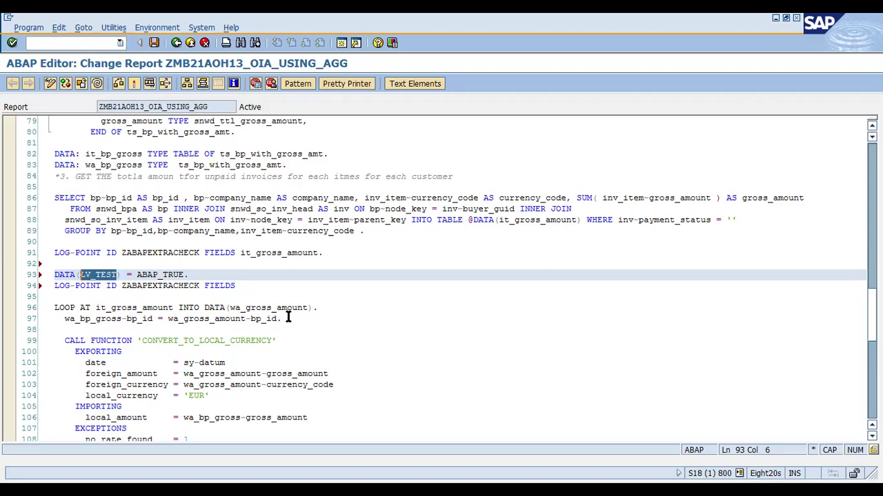
click(256, 287)
key(ctrl+v)
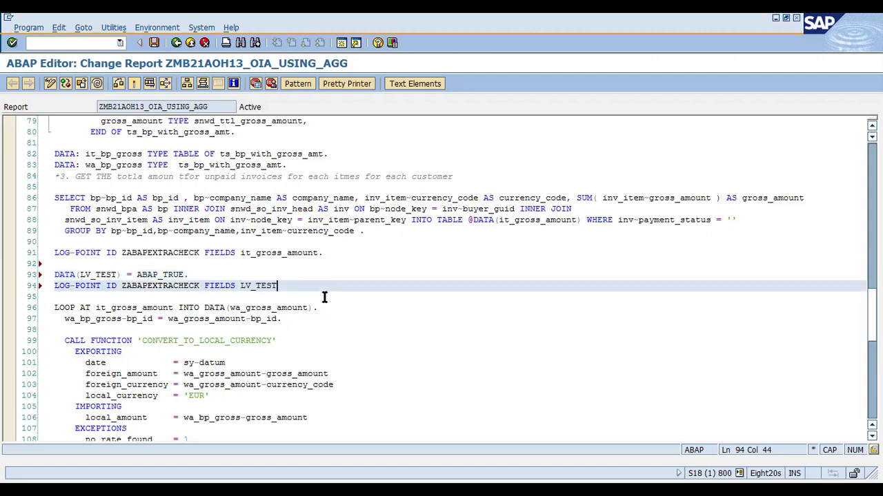
text(.)
Check and activate the report, and execute it from its selection screen.
key(ctrl+F3)
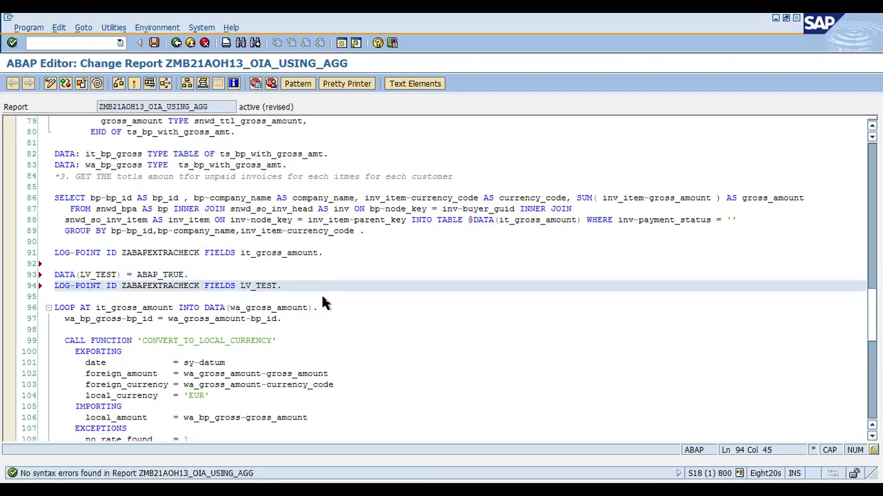
key(Return)
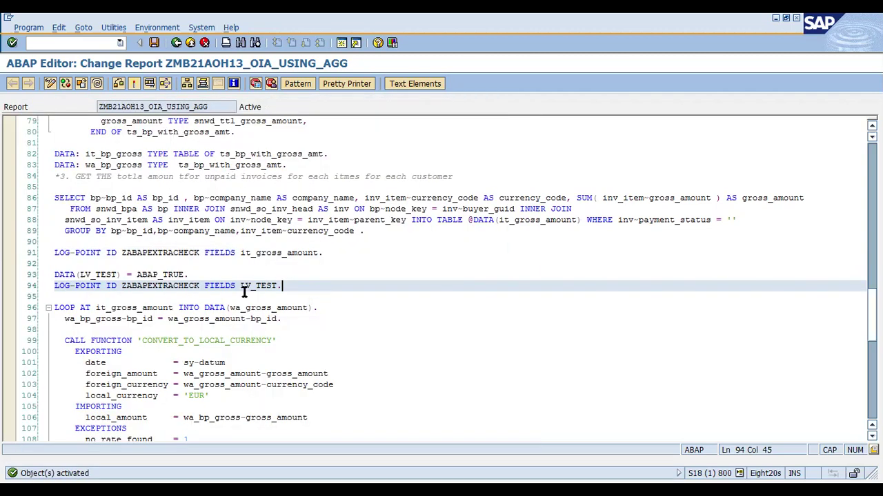
drag(116, 275, 82, 274)
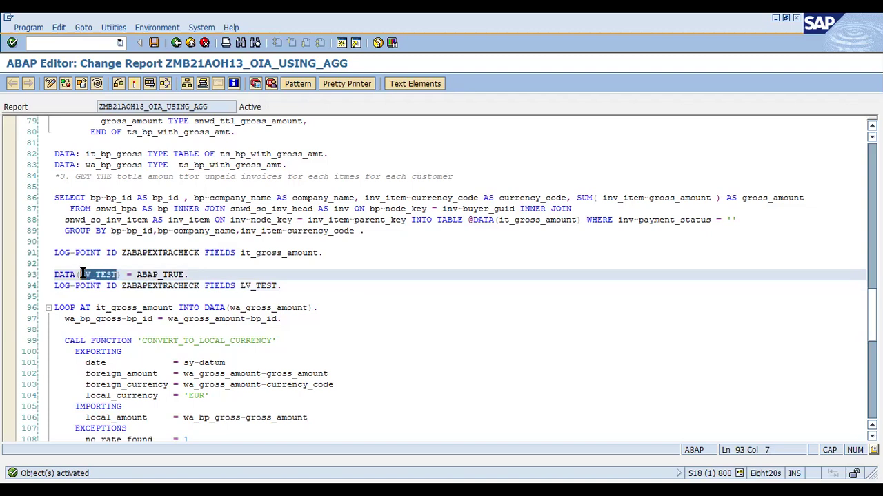
click(150, 84)
click(12, 83)
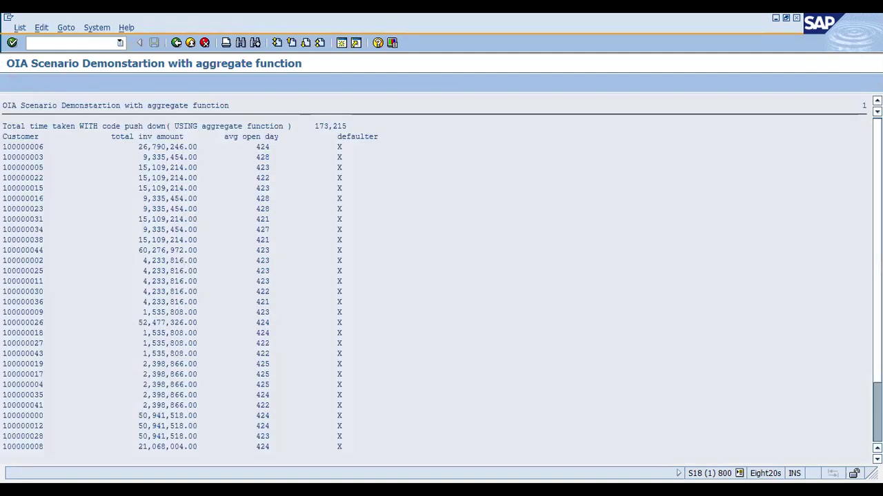
Switch to the session displaying checkpoint group /ACCGO/CAS_APPLDOC_UI, view its log, leave it, and return to the report output.
key(alt+Tab)
key(alt+Tab)
key(alt+Tab)
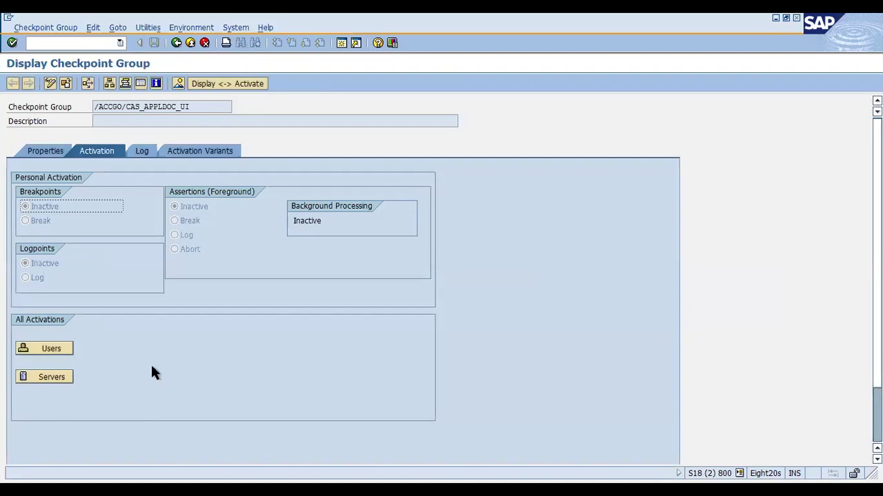
click(143, 153)
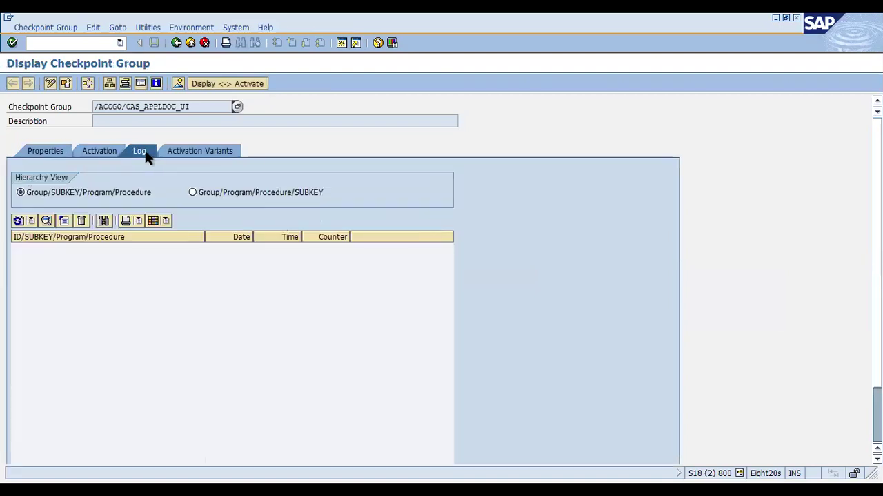
click(176, 42)
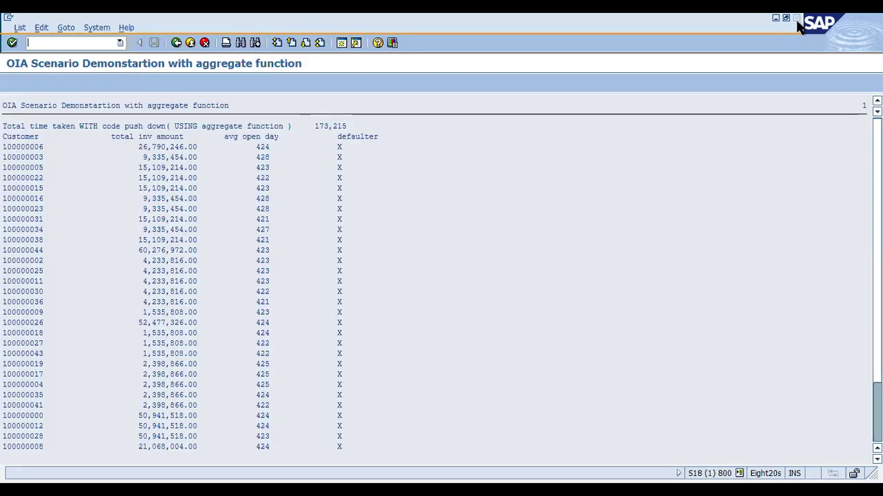
Switch to the checkpoint session, display group ZABAPEXTRACHECK, and expand its log down to the ZMB21AOH13_OIA_USING_AGG program entries.
key(alt+Tab)
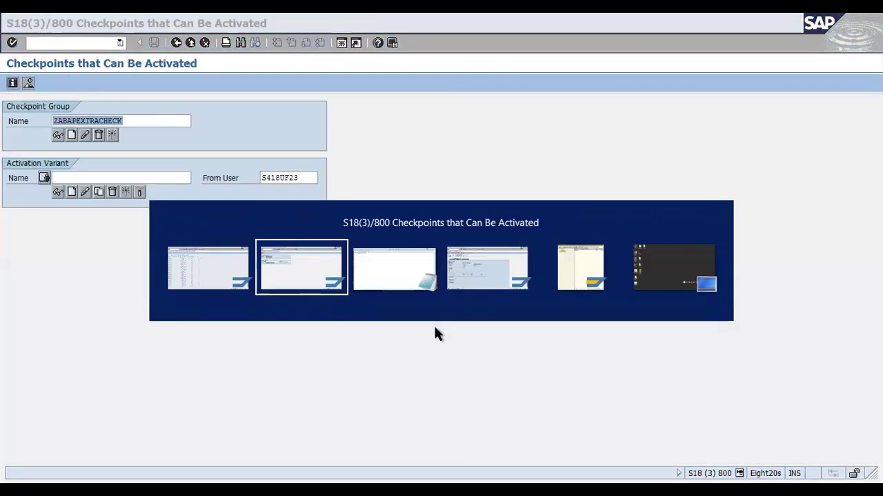
click(59, 135)
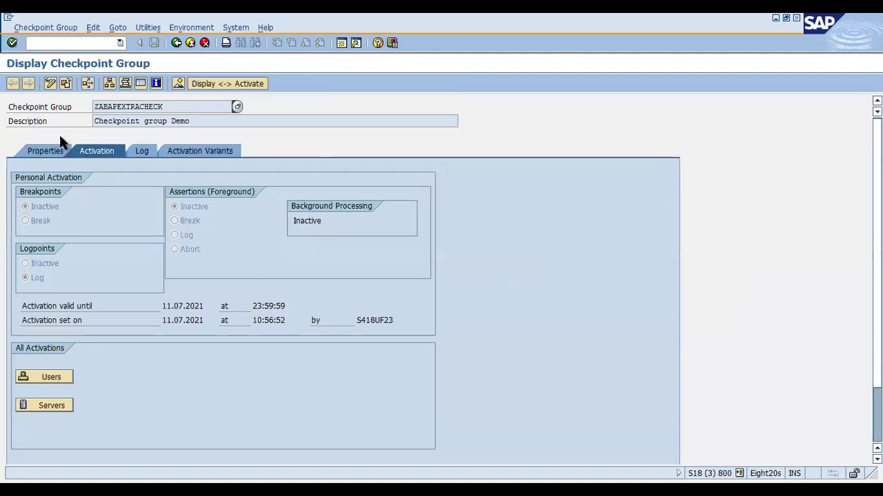
click(142, 153)
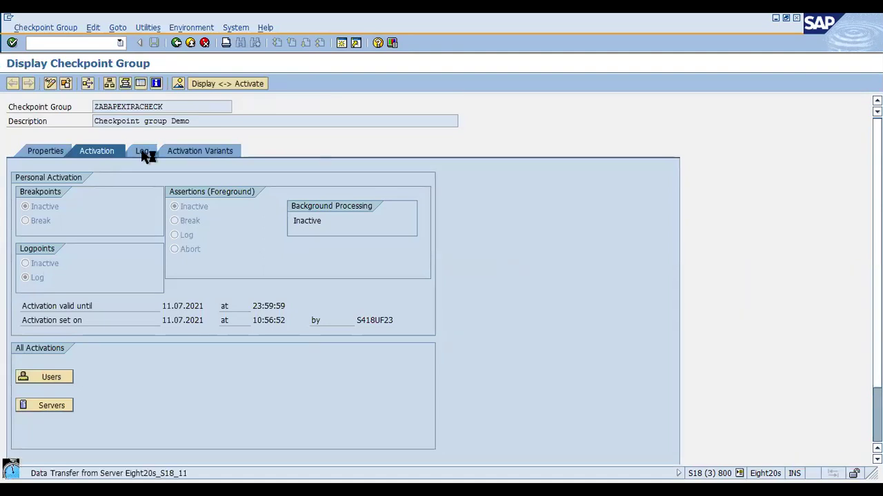
click(15, 249)
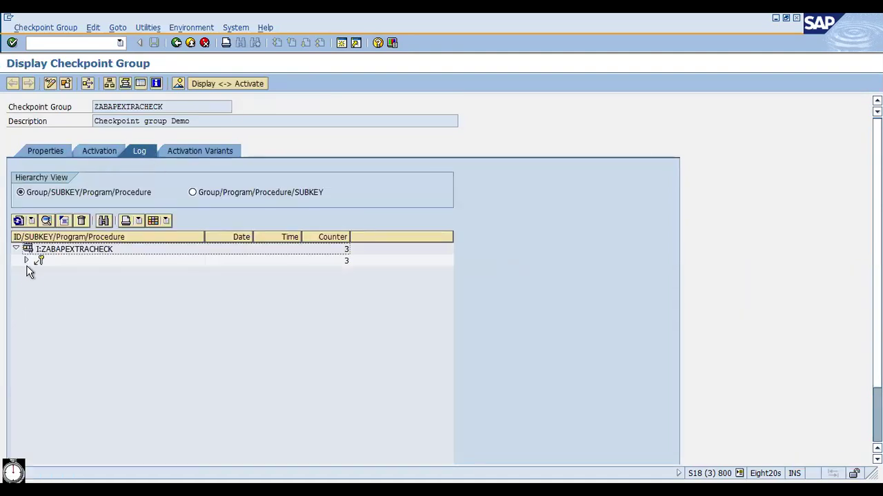
click(27, 261)
click(111, 283)
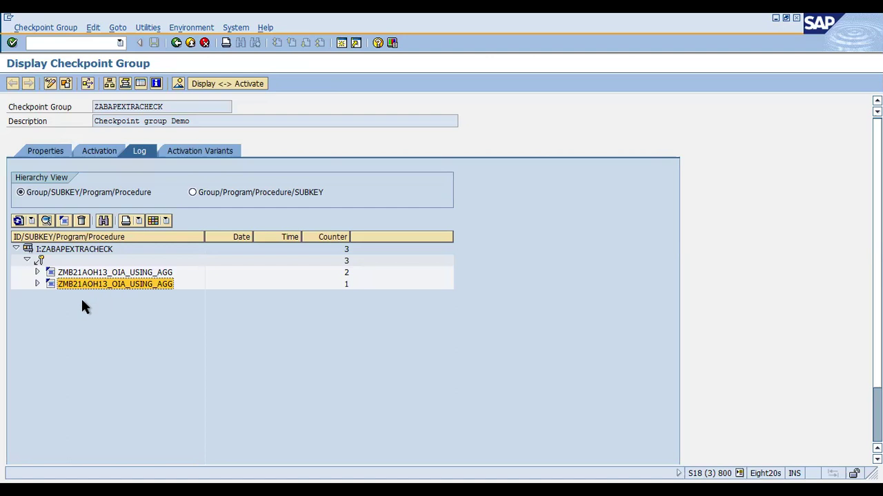
click(60, 251)
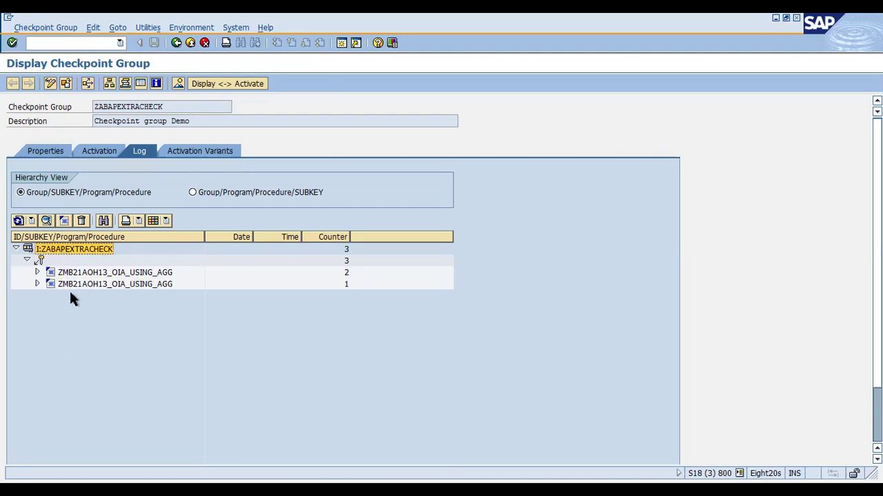
click(76, 274)
click(91, 284)
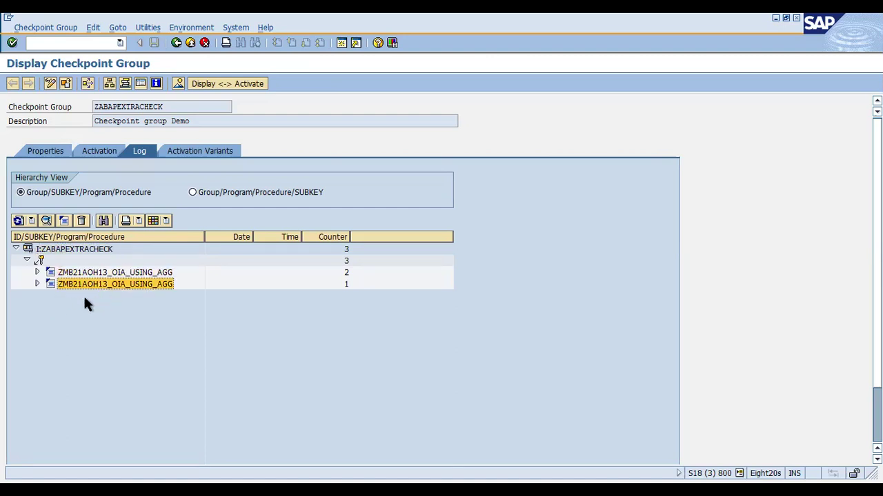
Expand the second ZMB21AOH13_OIA_USING_AGG entry down to its include, view that include's log details, and close them.
click(37, 284)
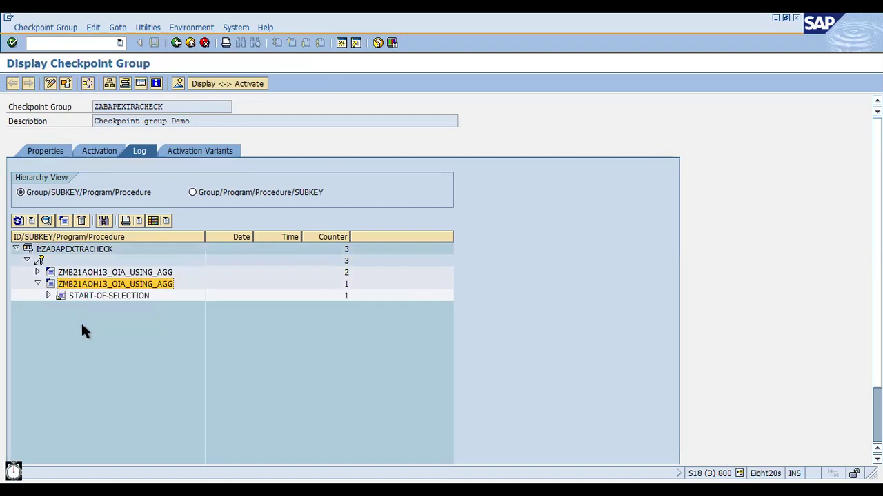
click(49, 295)
double_click(147, 308)
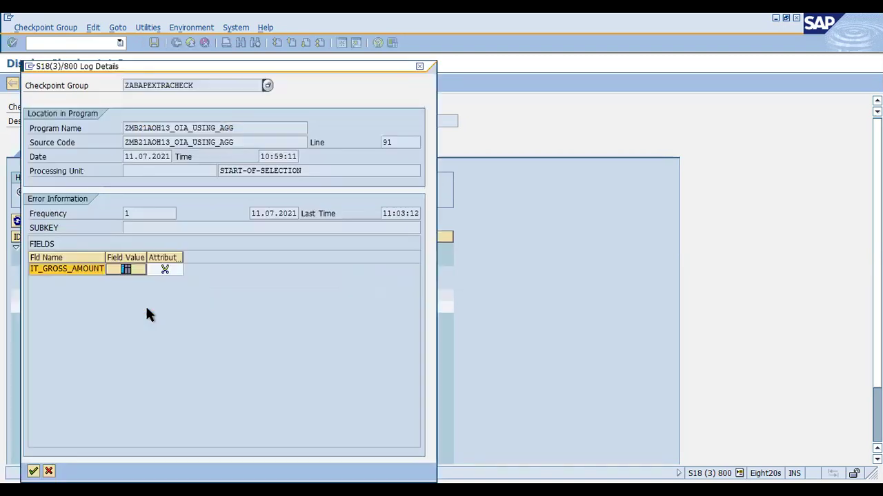
drag(177, 66, 191, 176)
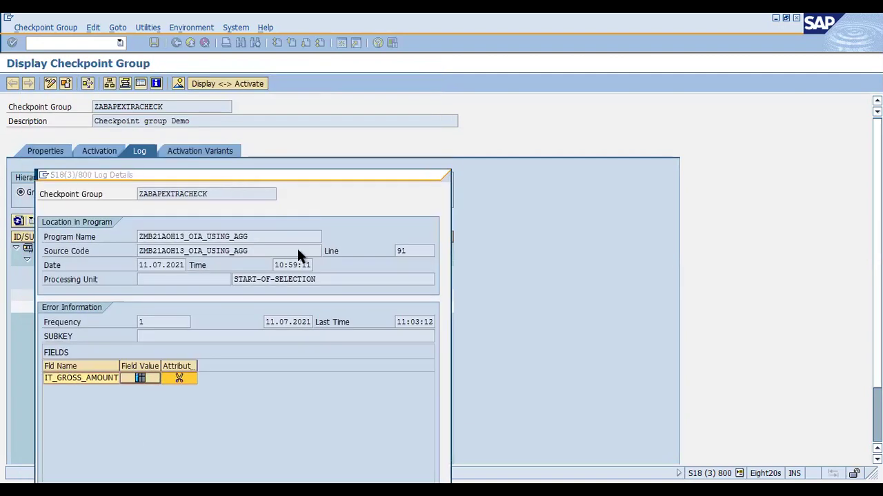
key(Escape)
Expand the first program entry's START-OF-SELECTION node, view the IT_GROSS_AMOUNT table contents logged at line 91, and close the details.
click(37, 273)
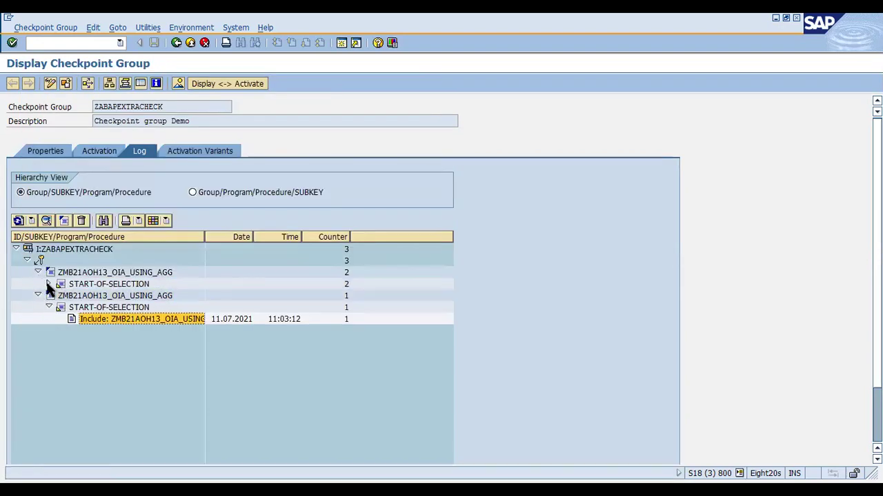
click(48, 284)
click(110, 296)
click(112, 308)
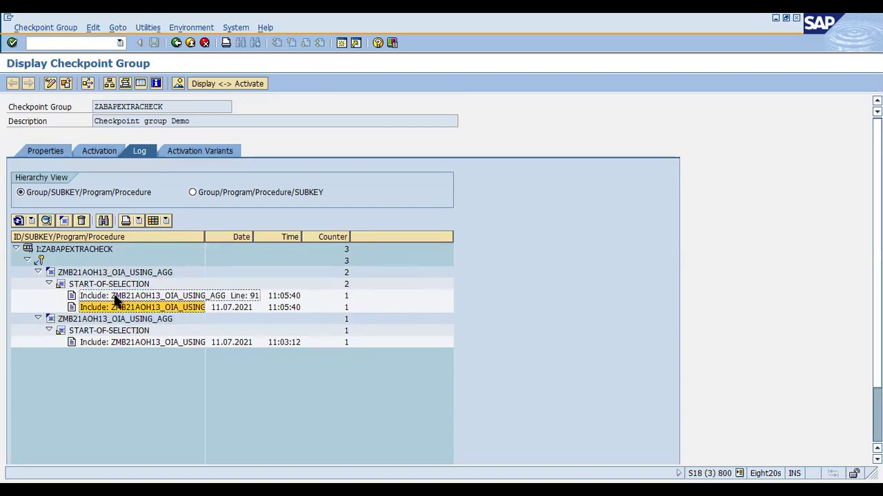
double_click(115, 297)
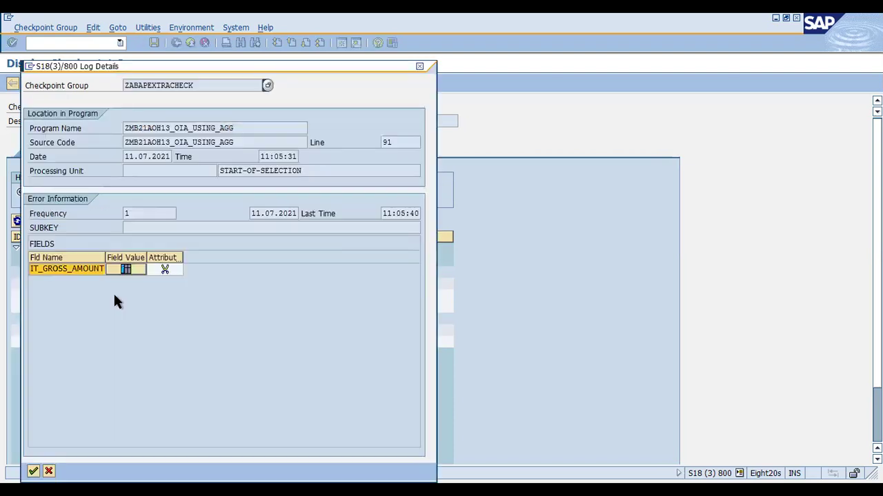
double_click(126, 269)
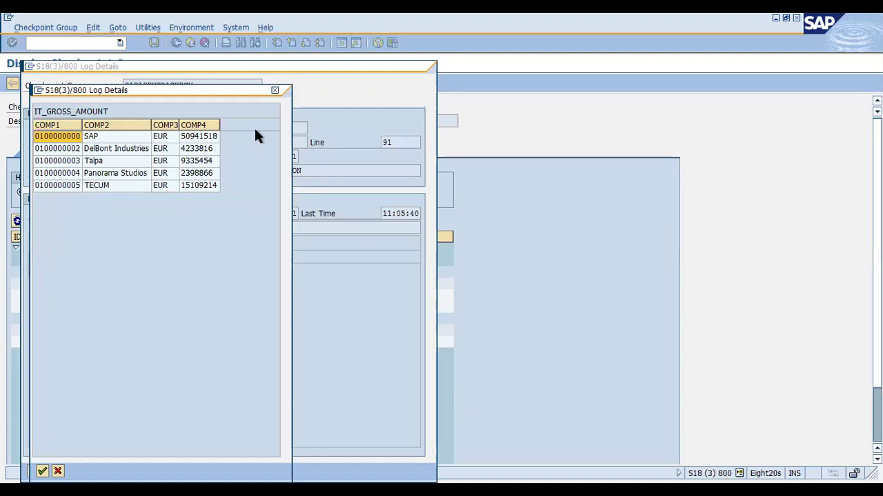
click(274, 90)
drag(279, 63, 288, 129)
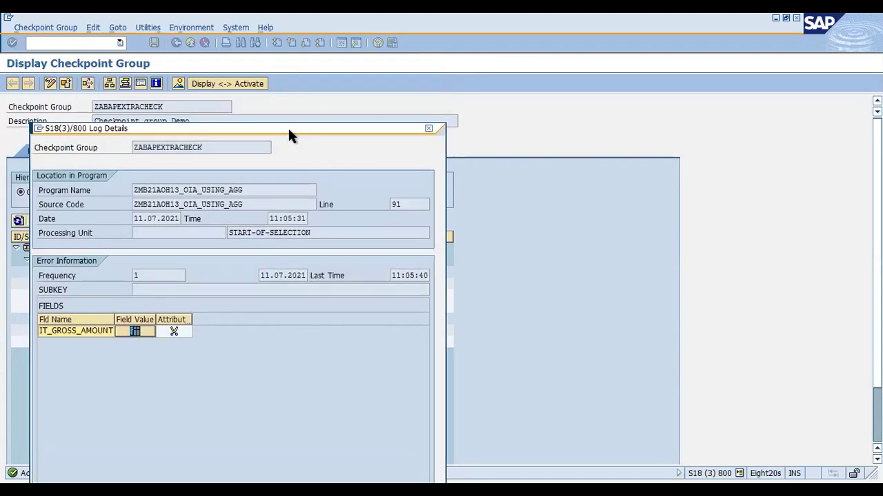
key(Escape)
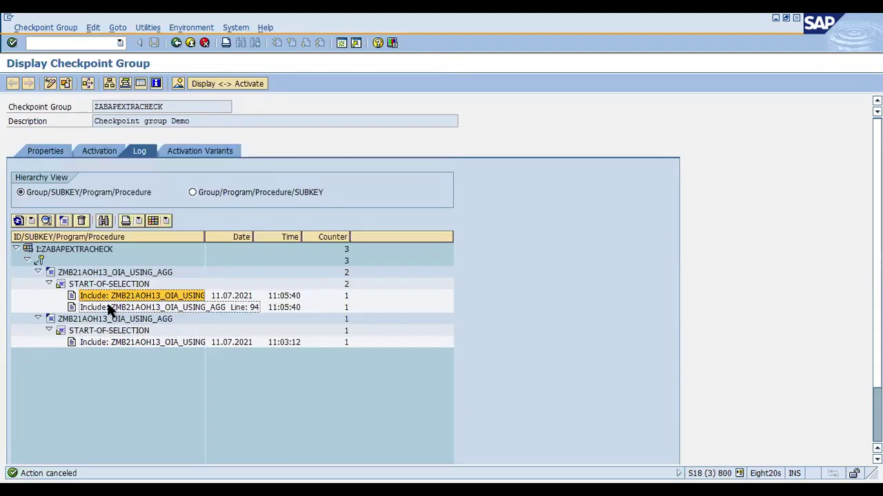
View the LV_TEST field value in the log details of the line 94 include, and close the details.
double_click(108, 310)
click(55, 270)
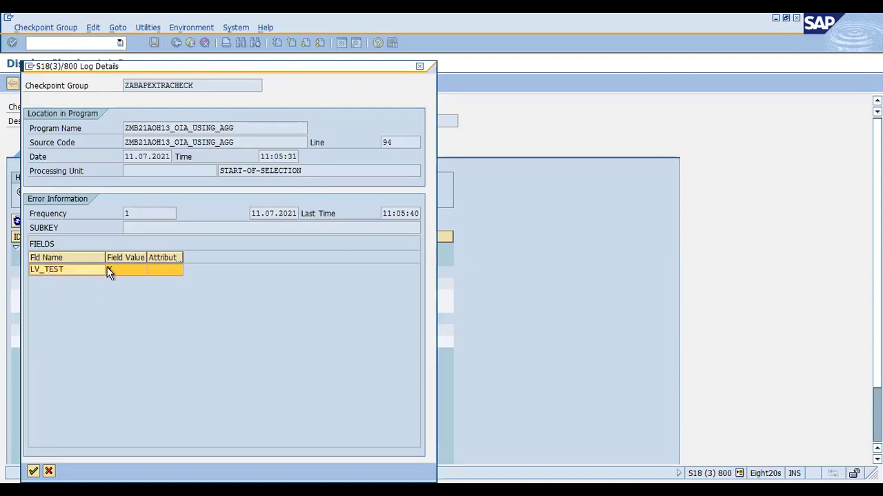
click(142, 273)
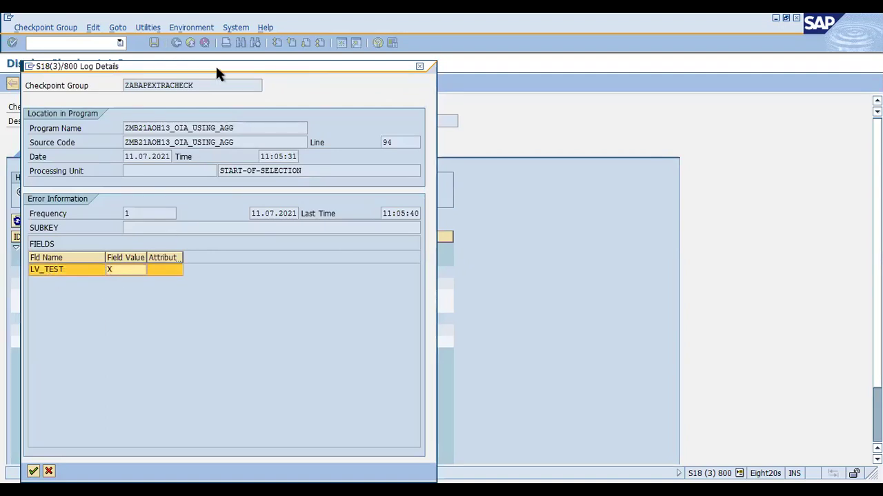
drag(215, 65, 230, 164)
key(Escape)
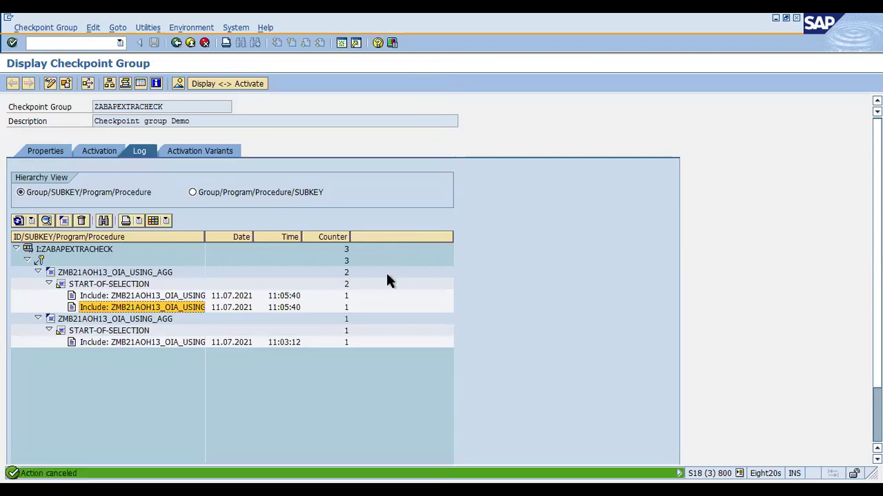
Widen the ID/SUBKEY/Program/Procedure column to show the full include names, and collapse and select the blank subkey node.
drag(205, 237, 283, 240)
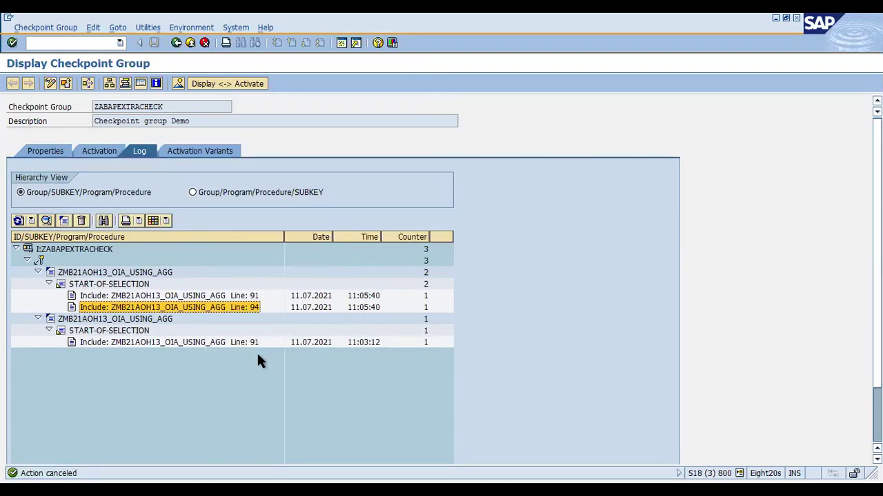
click(28, 261)
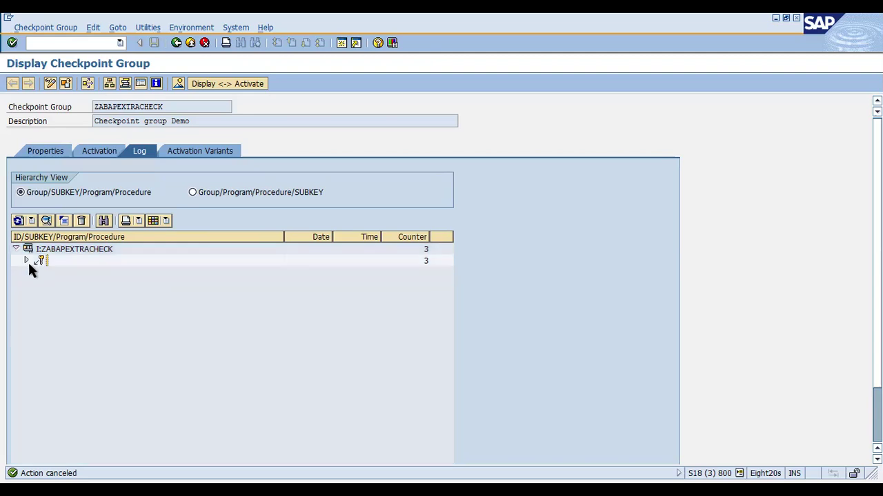
click(41, 262)
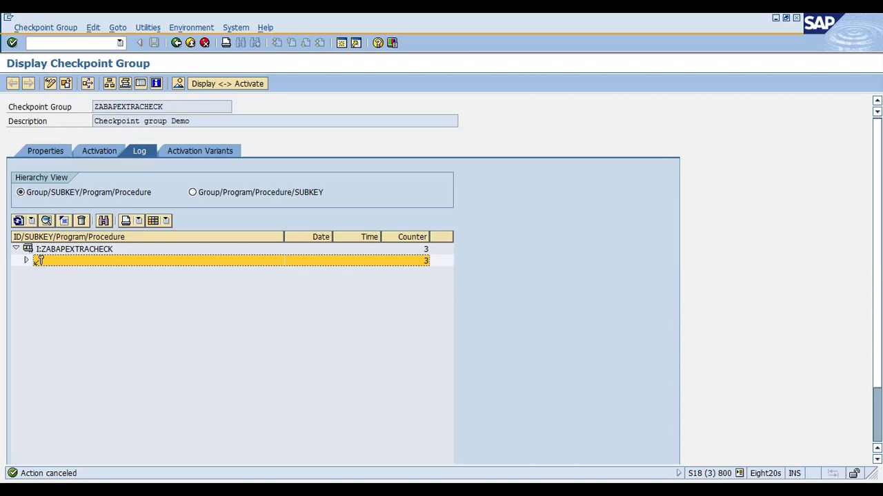
Switch back to the session with the report output and leave it for the source code of ZMB21AOH13_OIA_USING_AGG.
key(alt+Tab)
key(alt+Tab)
key(alt+Tab)
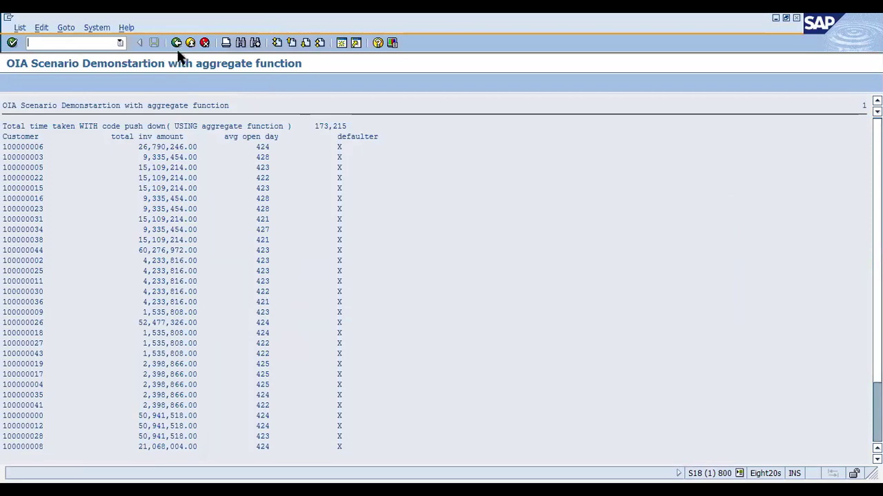
click(177, 43)
click(176, 43)
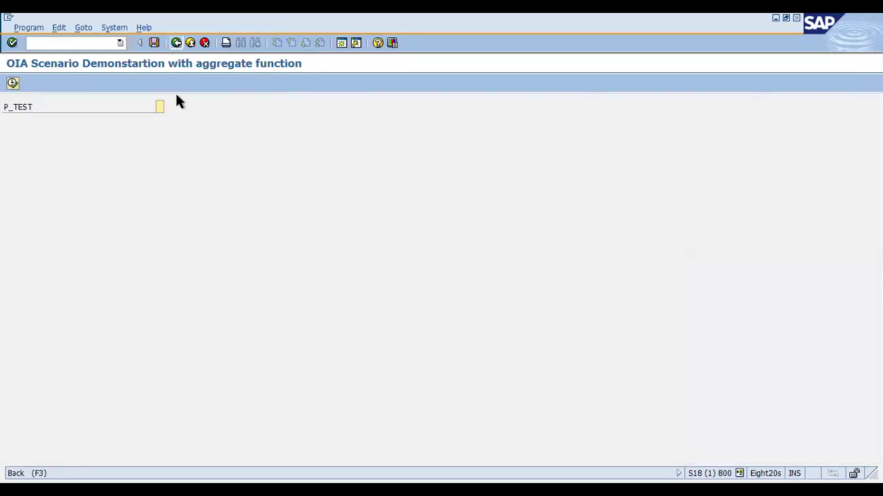
Insert SUBKEY sy-uname before the FIELDS addition of the LOG-POINT statement on line 94, and check the report's syntax.
click(71, 286)
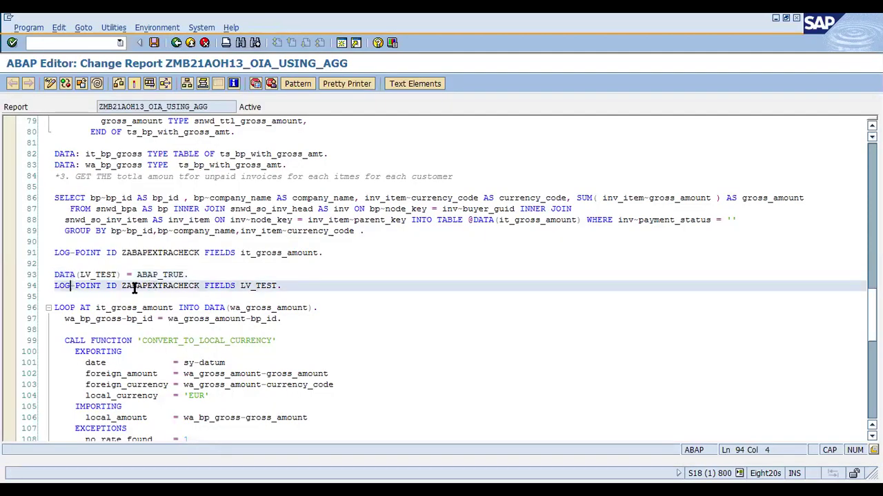
click(204, 287)
text(SUBKEY )
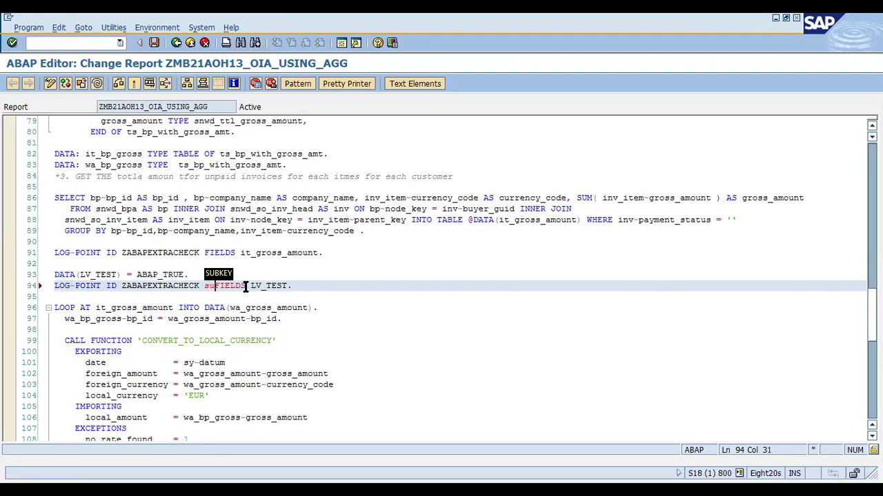
text(sy-uname)
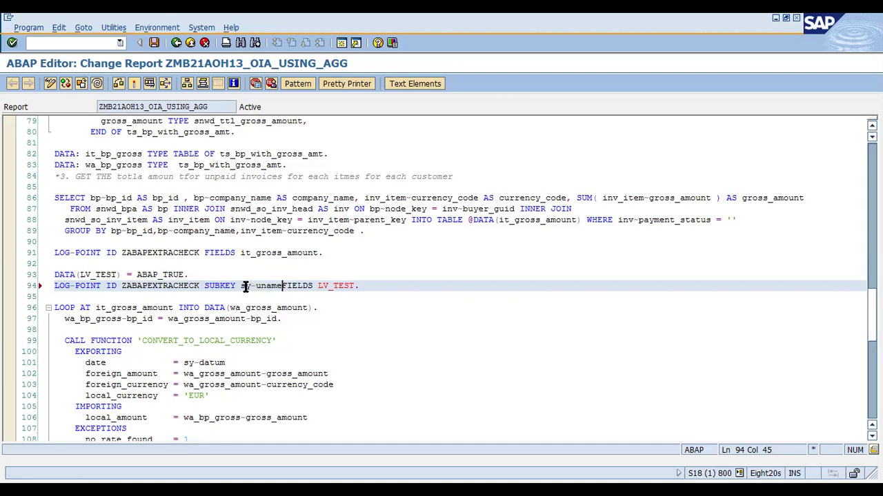
drag(283, 286, 239, 285)
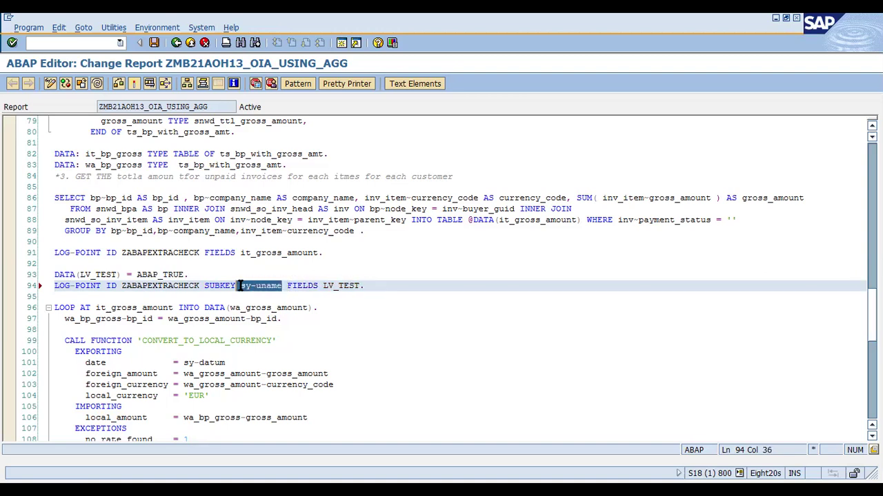
click(371, 285)
click(132, 84)
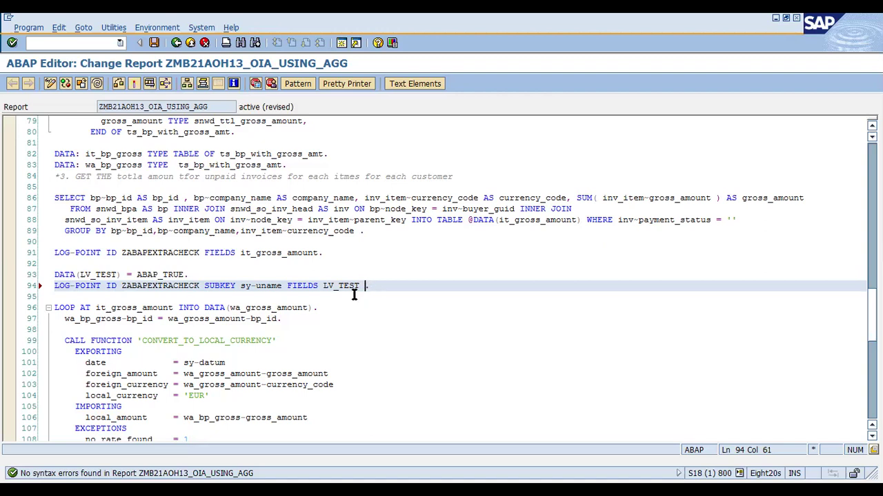
Comment out the LOG-POINT statement for it_gross_amount on line 91.
click(80, 252)
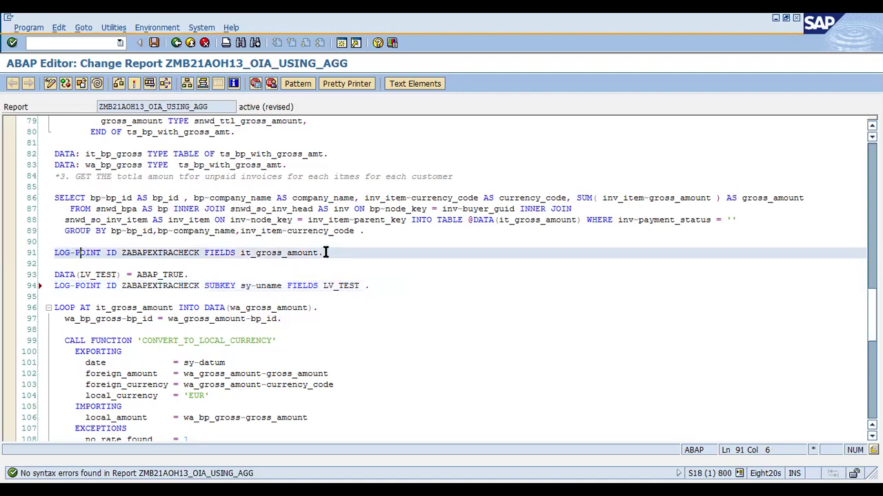
drag(323, 253, 57, 255)
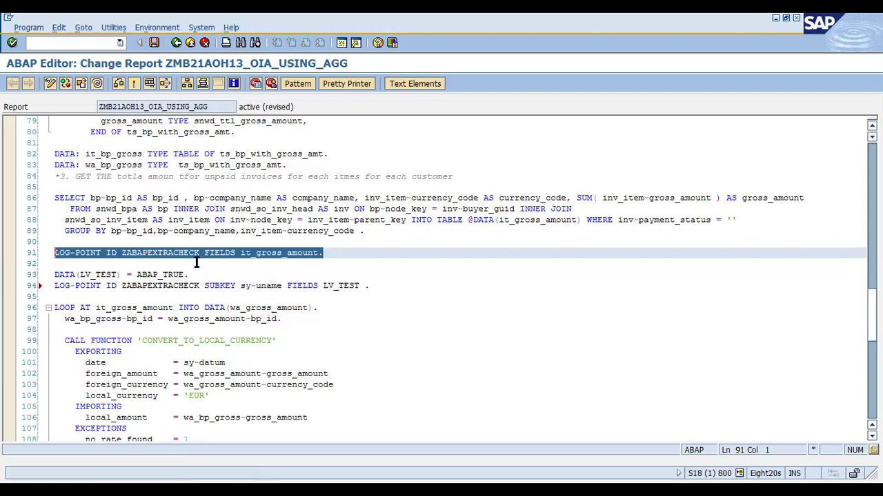
key(ctrl+less)
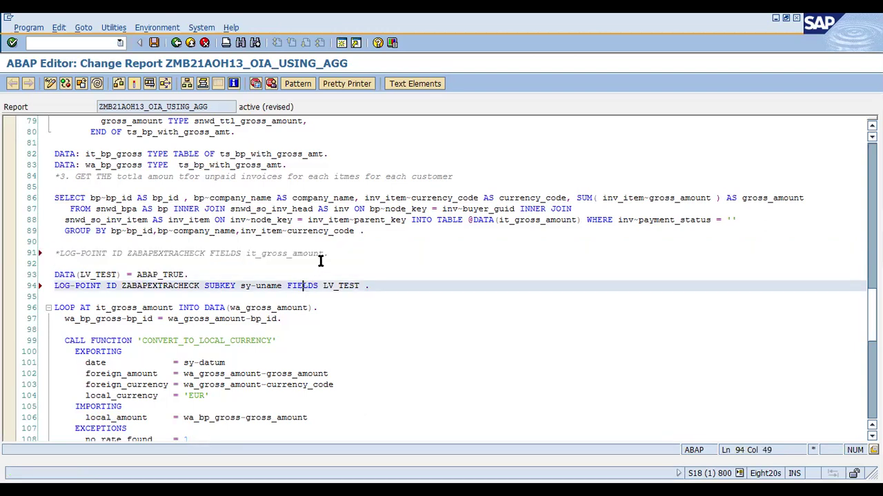
Copy it_gross_amount from the commented line 91 into the FIELDS addition on line 94, after LV_TEST and separated by a space.
drag(321, 254, 244, 250)
key(ctrl+c)
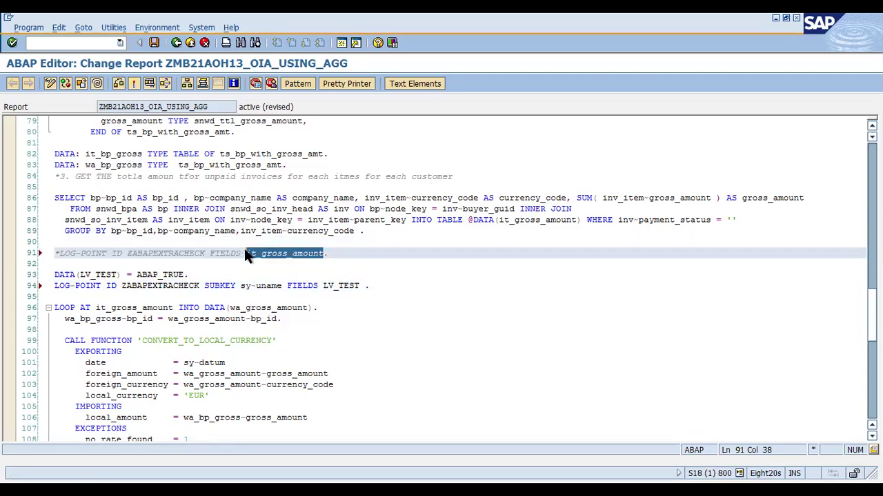
click(360, 285)
key(ctrl+v)
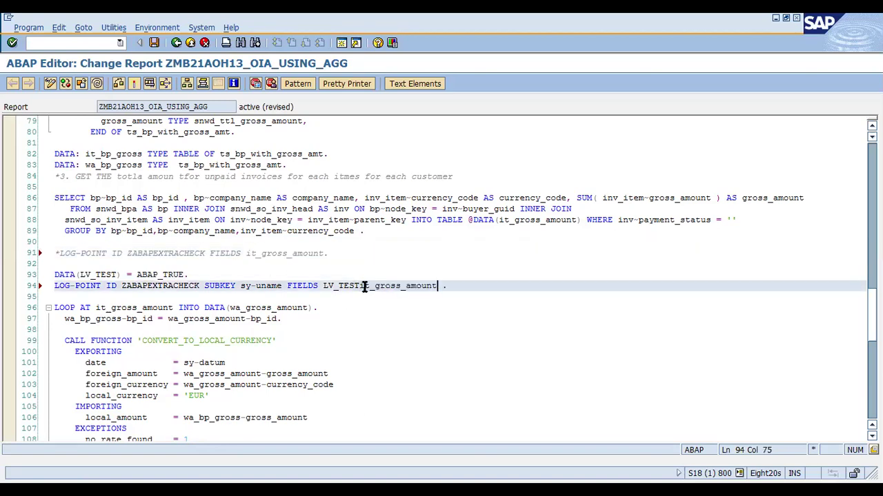
click(360, 285)
click(475, 287)
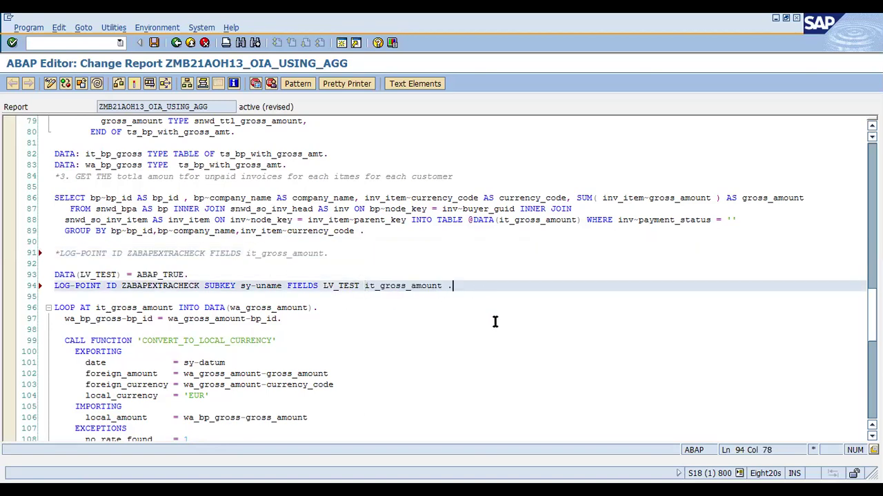
Activate report ZMB21AOH13_OIA_USING_AGG and execute it with P_TEST left empty.
click(131, 82)
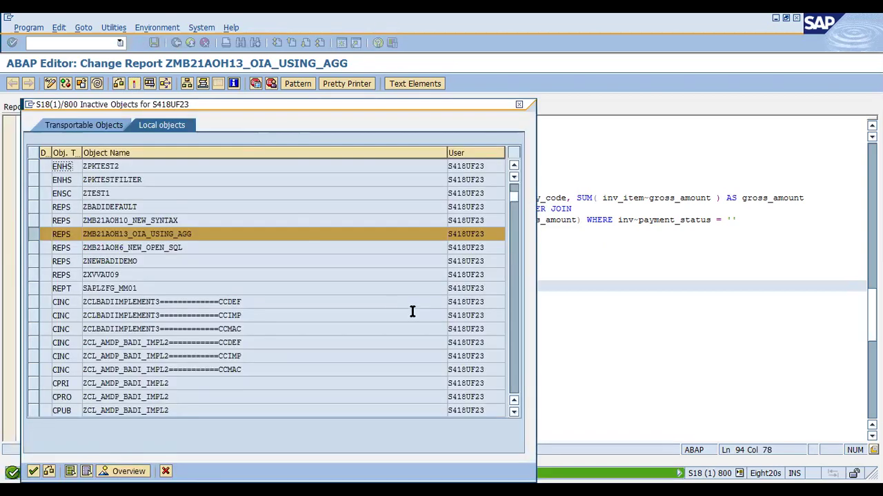
key(Return)
key(F8)
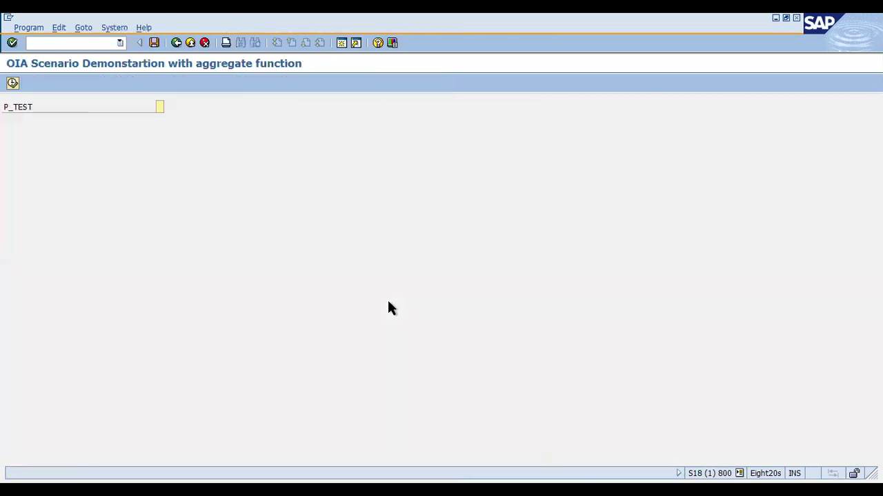
key(F8)
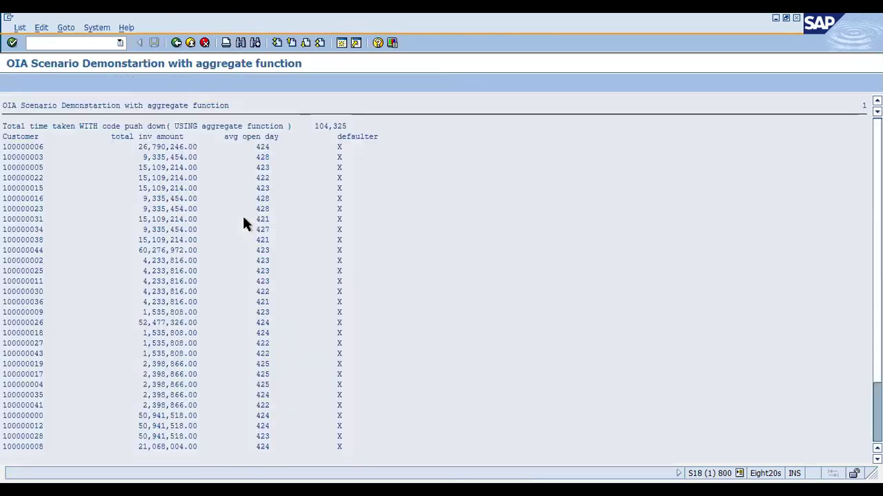
In the checkpoint group session, refresh the ZABAPEXTRACHECK log and open the details of the line 94 entry under the user-name subkey.
key(alt+Tab)
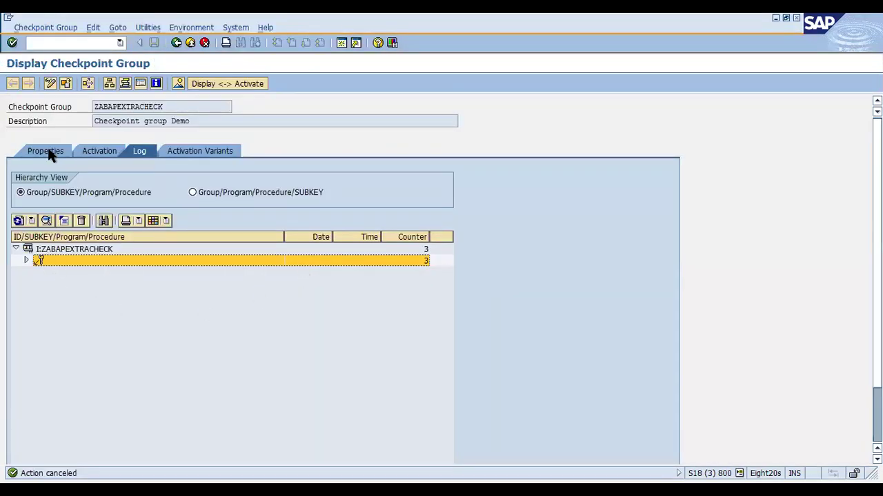
click(17, 220)
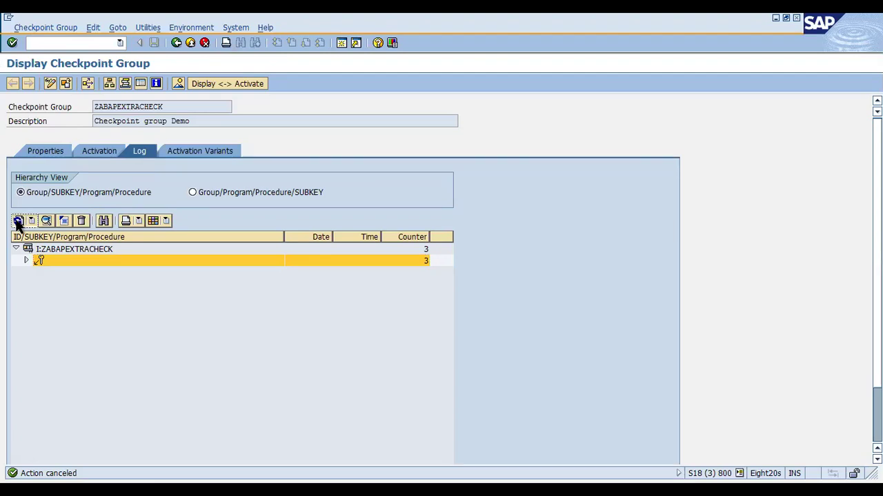
click(66, 276)
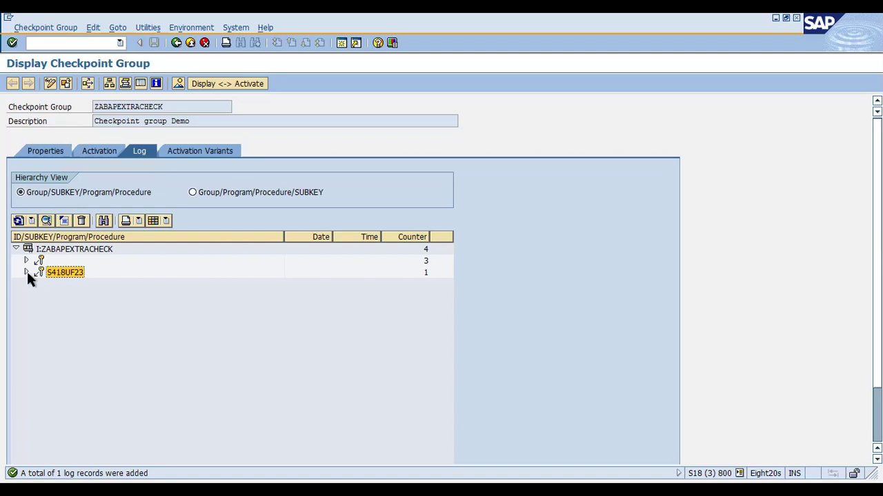
click(26, 272)
click(38, 283)
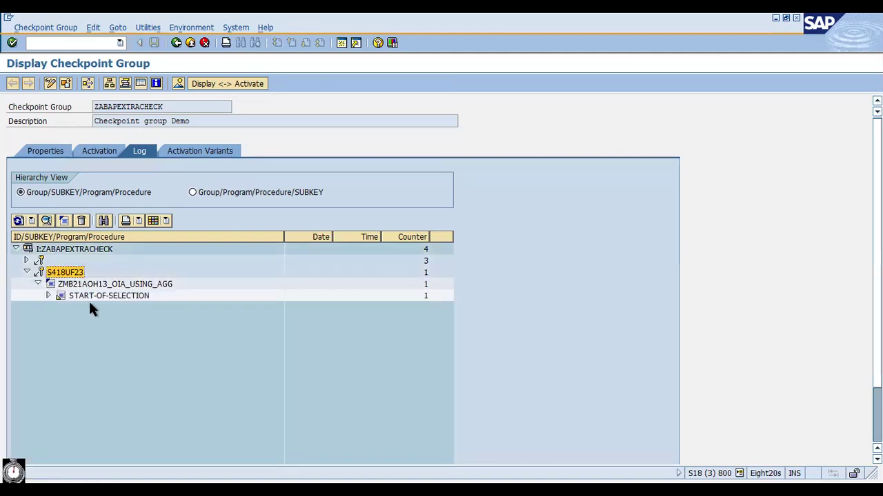
click(48, 295)
click(131, 308)
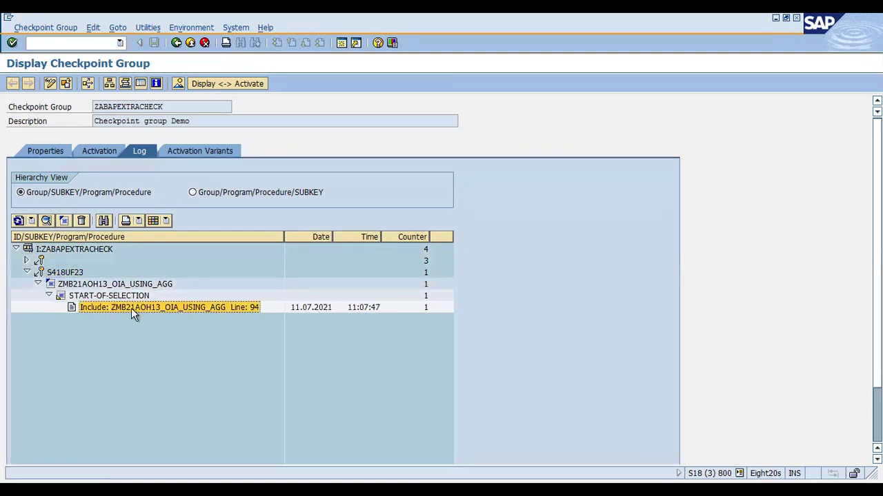
double_click(183, 308)
Examine the LV_TEST and IT_GROSS_AMOUNT rows among the logged fields in the log details.
click(52, 275)
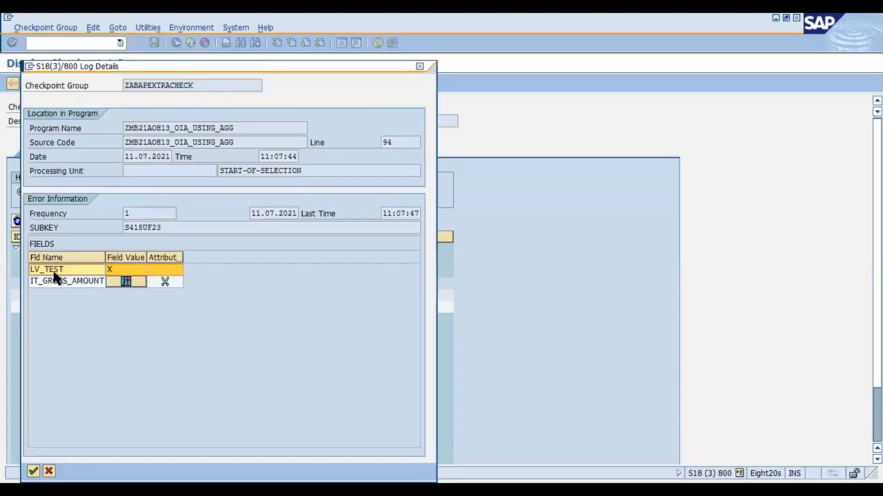
click(50, 279)
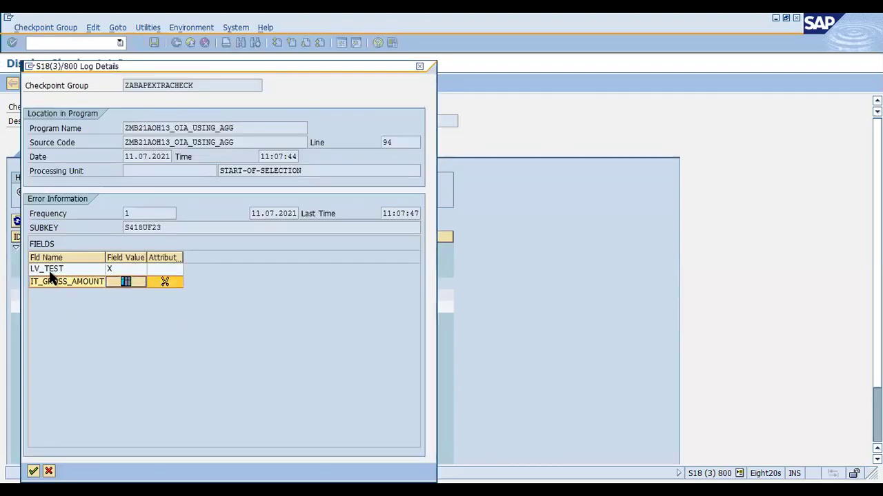
click(57, 270)
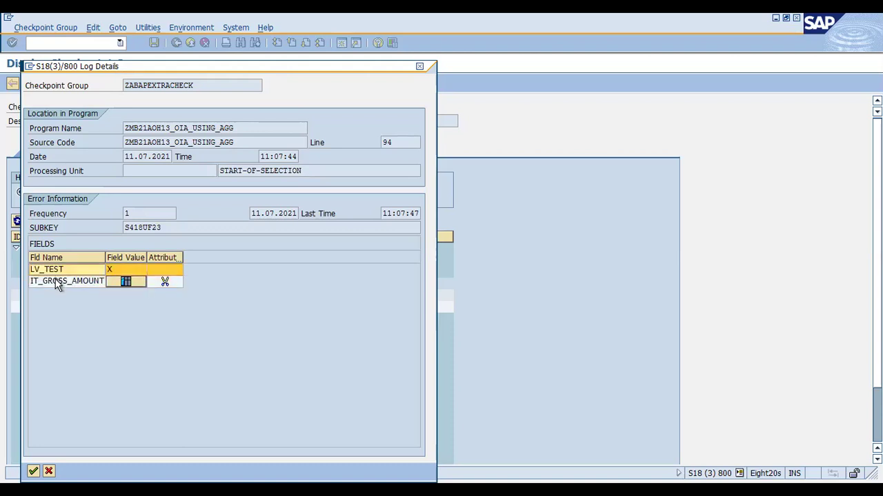
click(57, 283)
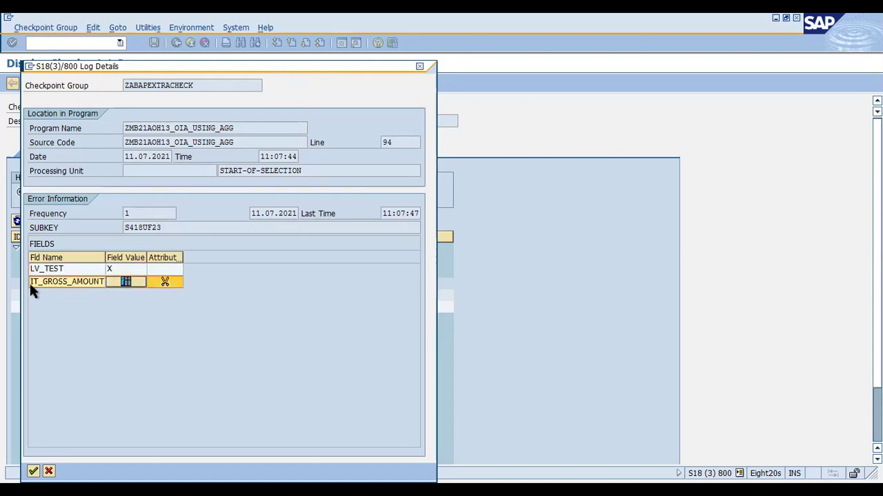
click(55, 269)
click(42, 281)
click(53, 270)
click(50, 280)
click(54, 272)
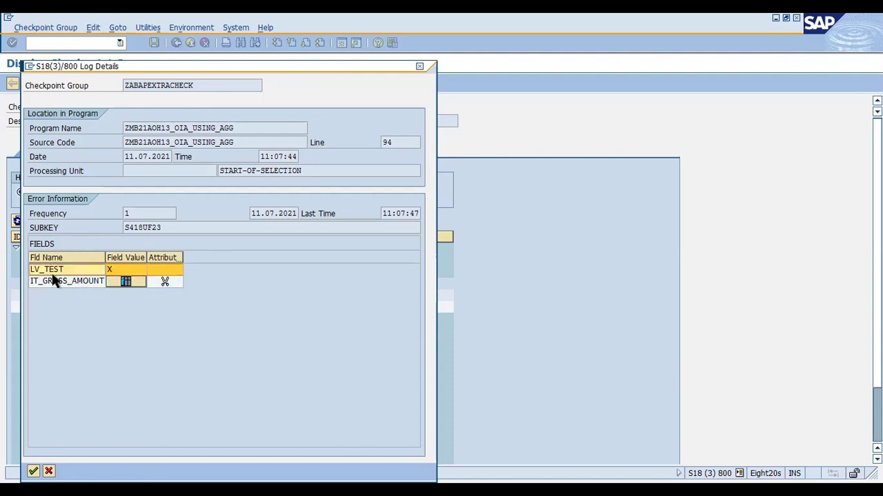
Display the logged table contents of IT_GROSS_AMOUNT, and close the log details to return to the checkpoint group.
click(126, 281)
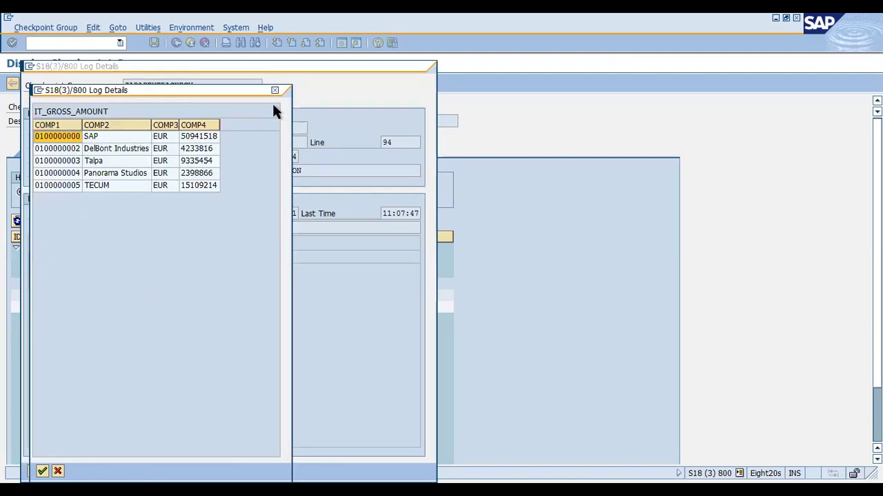
click(274, 92)
drag(254, 67, 249, 175)
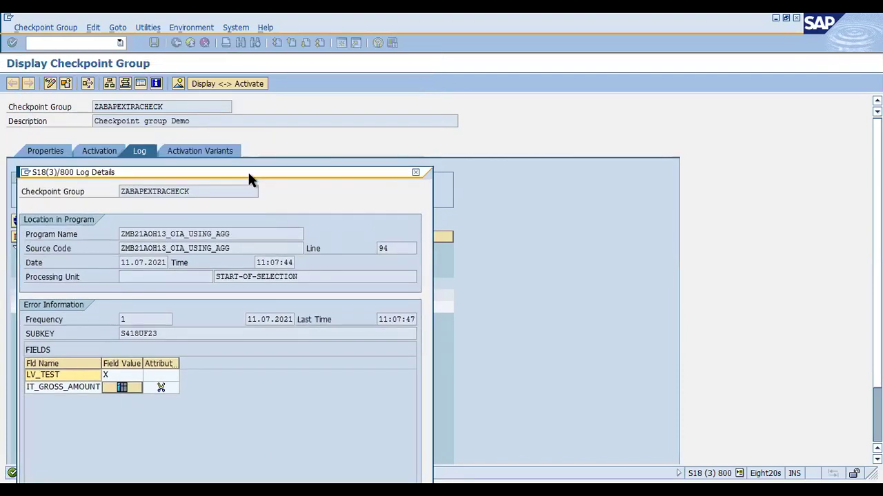
click(415, 172)
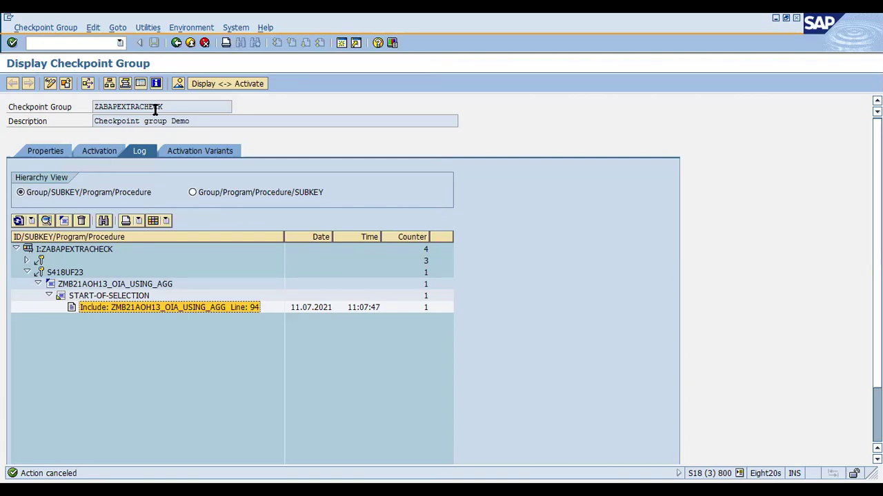
drag(164, 106, 81, 102)
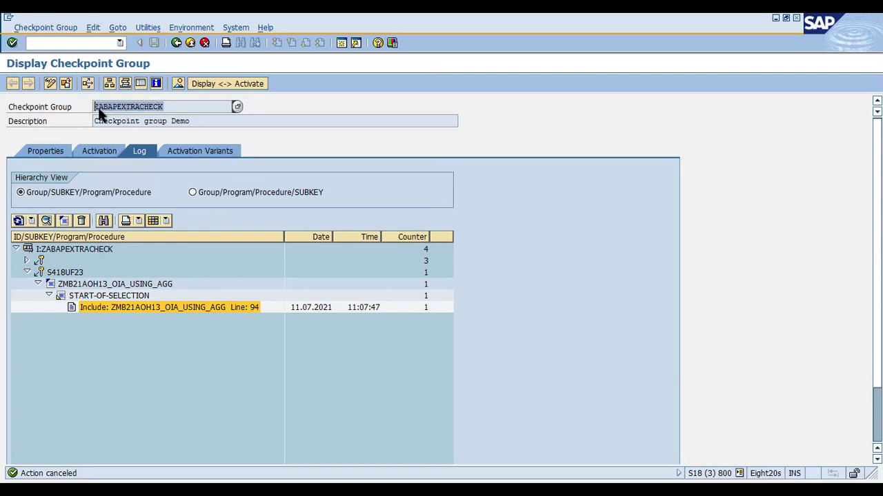